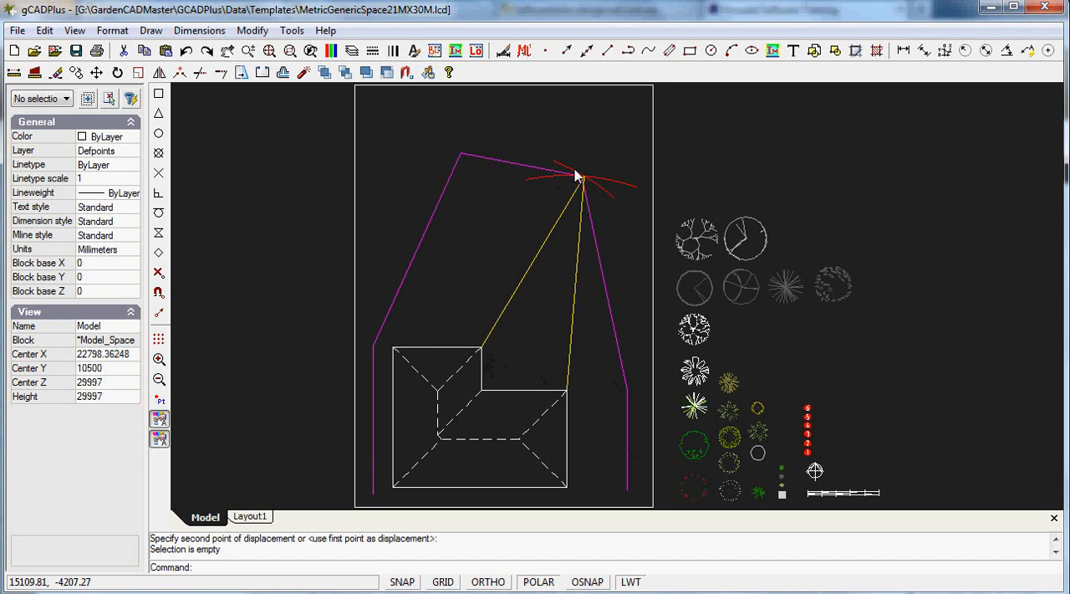
Erase the two yellow construction lines and the two red arcs meeting at the boundary's upper right corner
{"action": "left_click", "coordinate": [571, 326]}
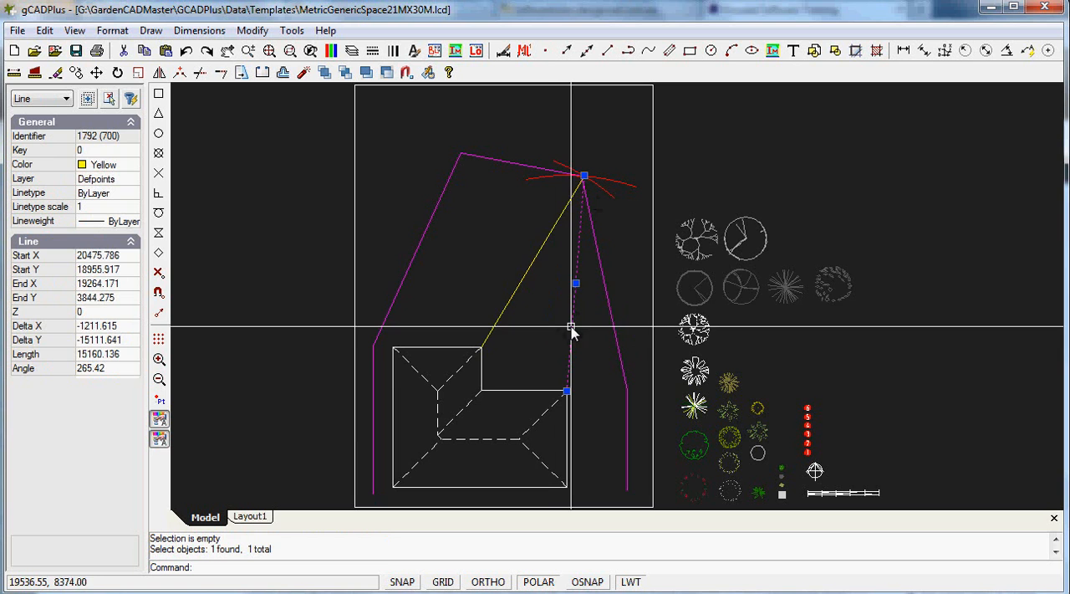
{"action": "left_click", "coordinate": [528, 272]}
{"action": "left_click", "coordinate": [540, 179]}
{"action": "left_click", "coordinate": [554, 162]}
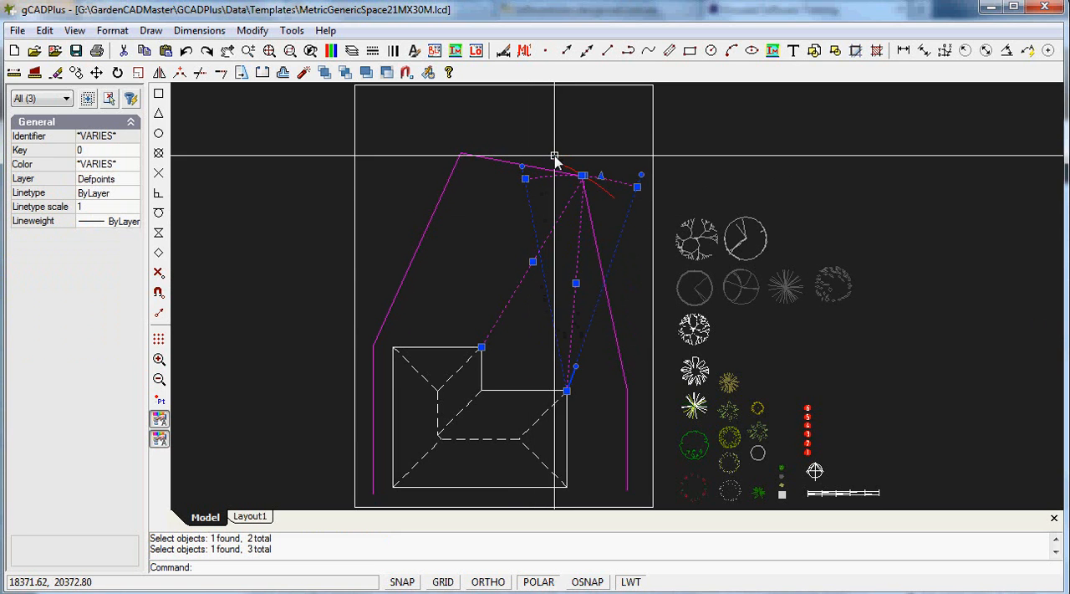
{"action": "right_click", "coordinate": [560, 142]}
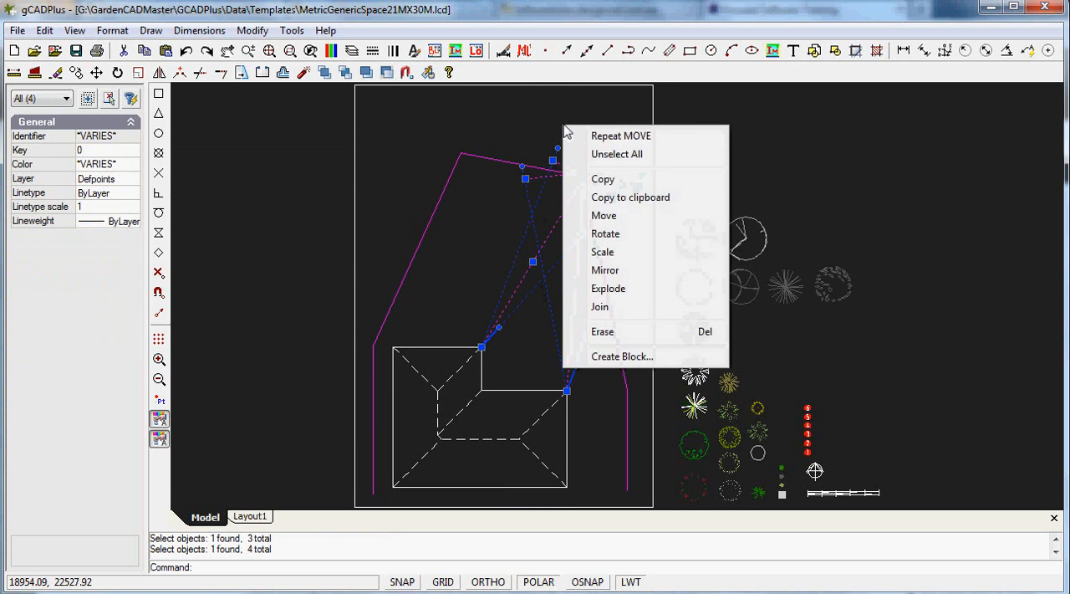
{"action": "left_click", "coordinate": [604, 332]}
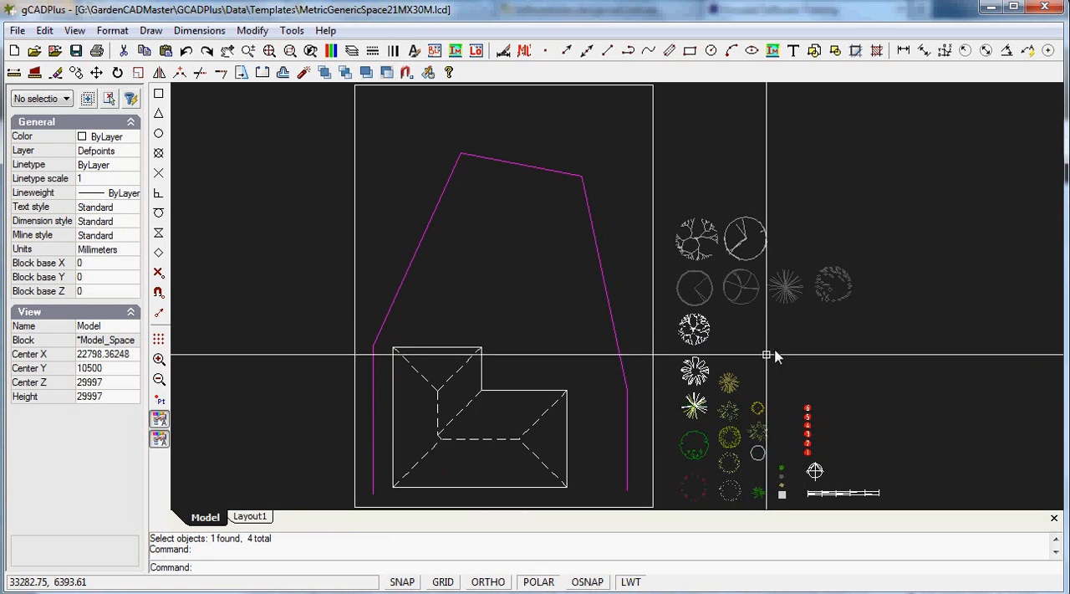
Copy the tall tree symbol with the clock-like circle from its centre, placing three overlapping copies at the boundary's upper left corner
{"action": "left_click", "coordinate": [735, 254]}
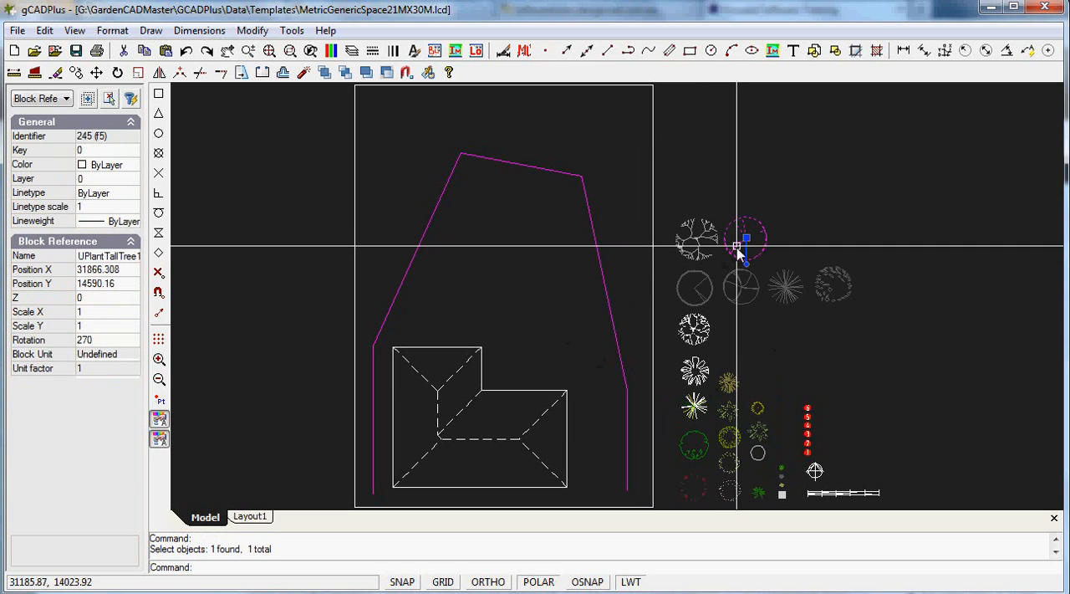
{"action": "right_click", "coordinate": [786, 222]}
{"action": "left_click", "coordinate": [798, 271]}
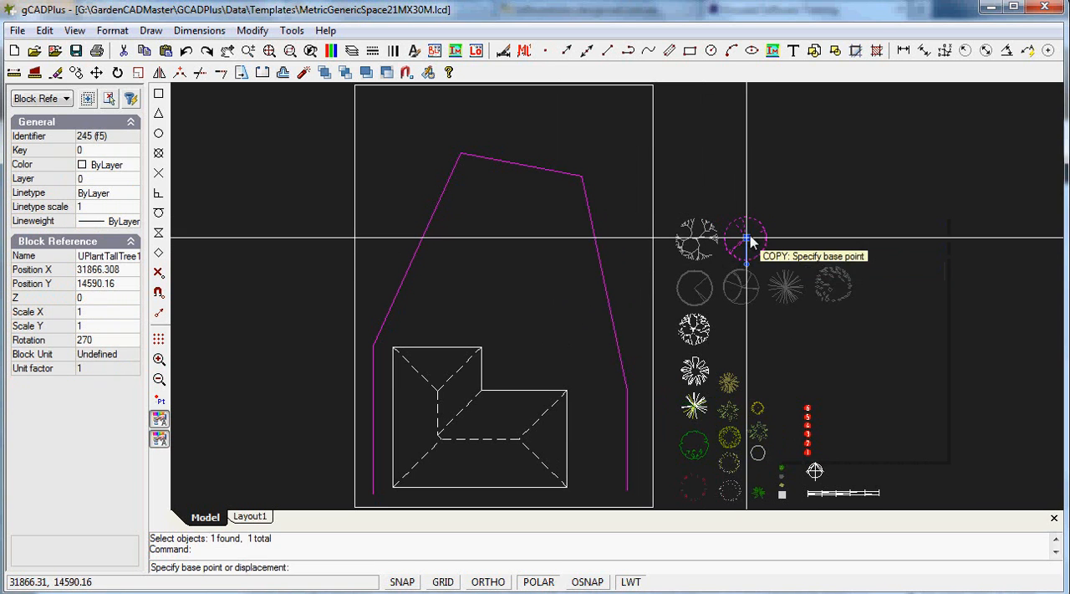
{"action": "left_click", "coordinate": [748, 242]}
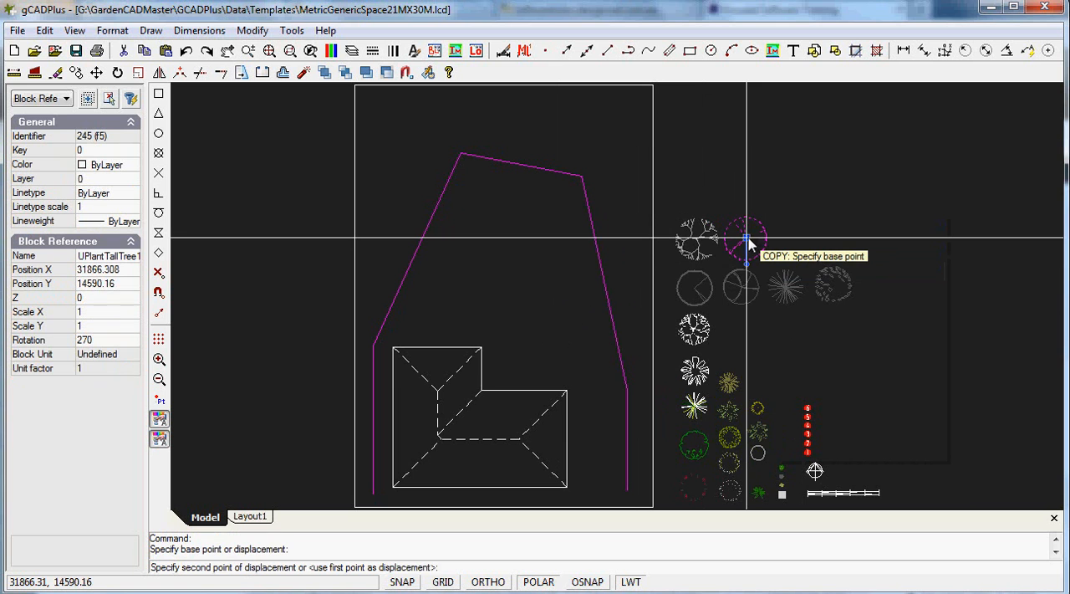
{"action": "left_click", "coordinate": [466, 170]}
{"action": "left_click", "coordinate": [493, 171]}
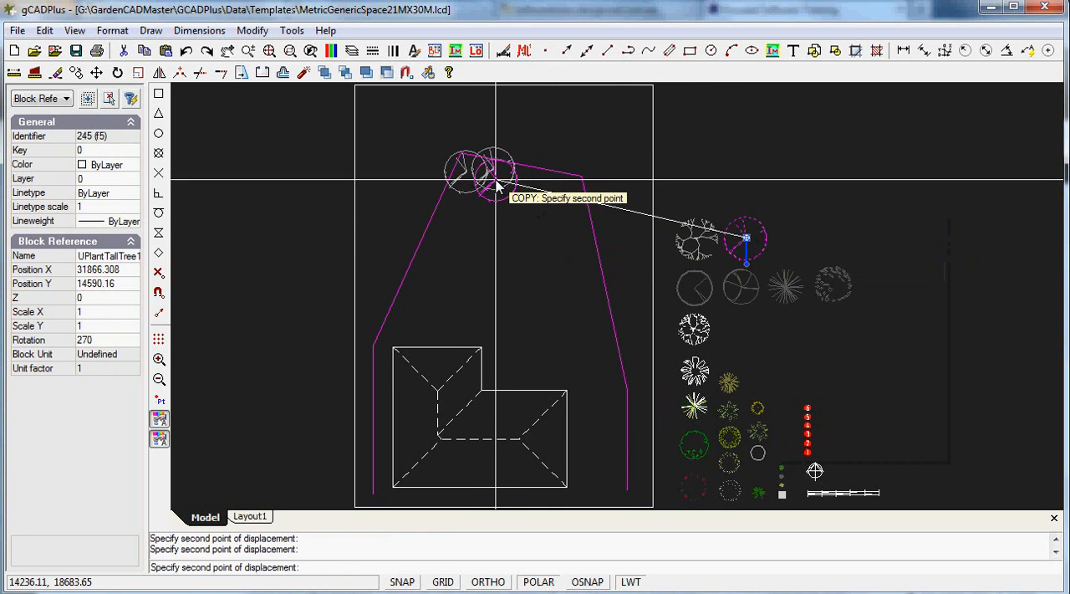
{"action": "right_click", "coordinate": [496, 190]}
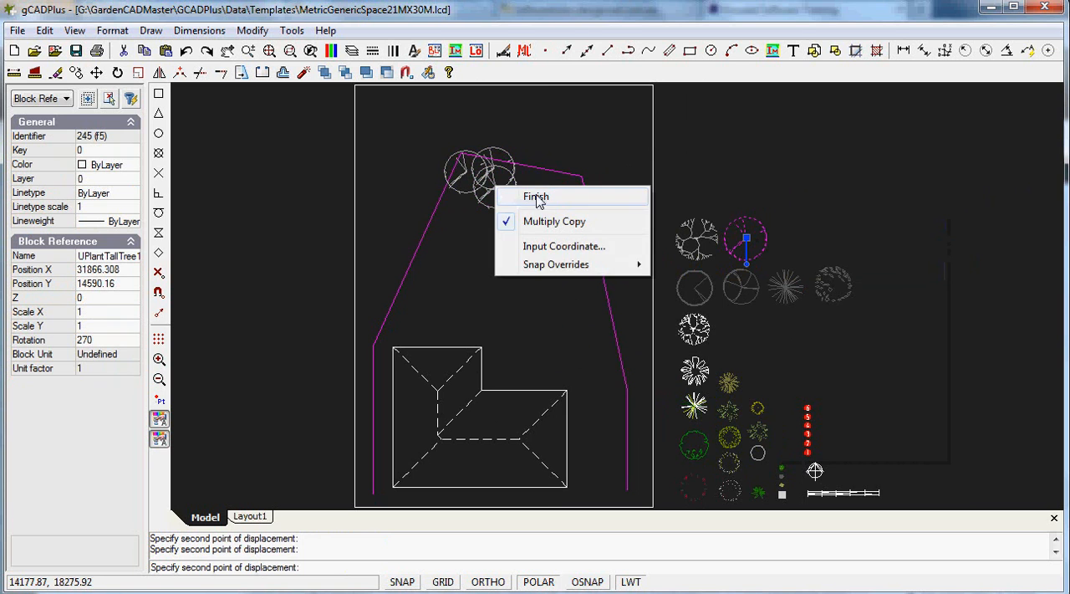
{"action": "left_click", "coordinate": [527, 197]}
{"action": "right_click", "coordinate": [850, 364]}
{"action": "left_click", "coordinate": [901, 387]}
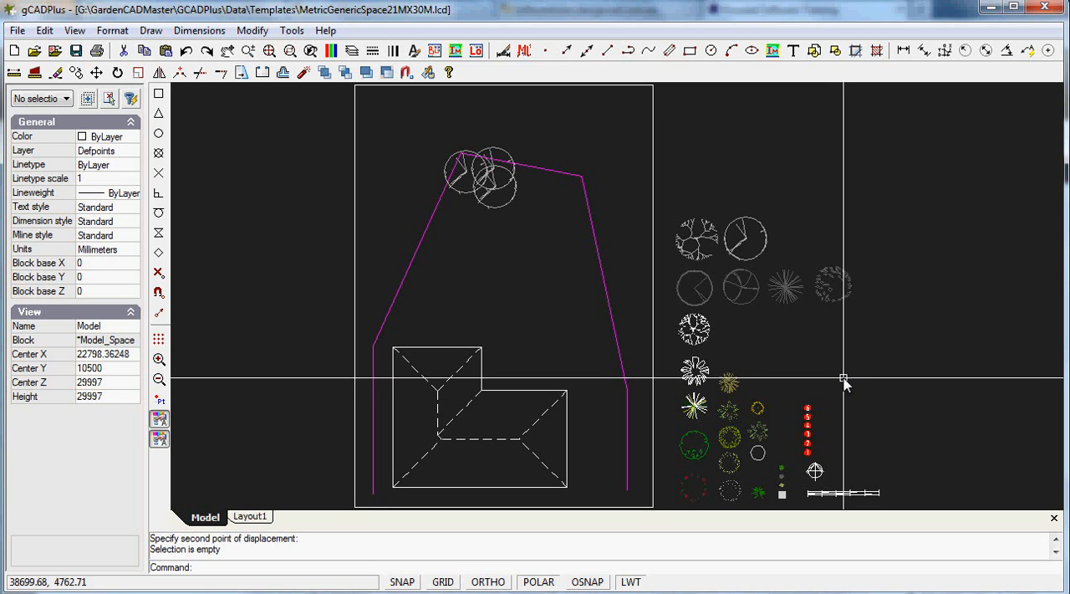
Copy the spiky small tree symbol from its centre, placing three copies beside the tall trees along the rear boundary
{"action": "left_click", "coordinate": [785, 288]}
{"action": "right_click", "coordinate": [787, 290]}
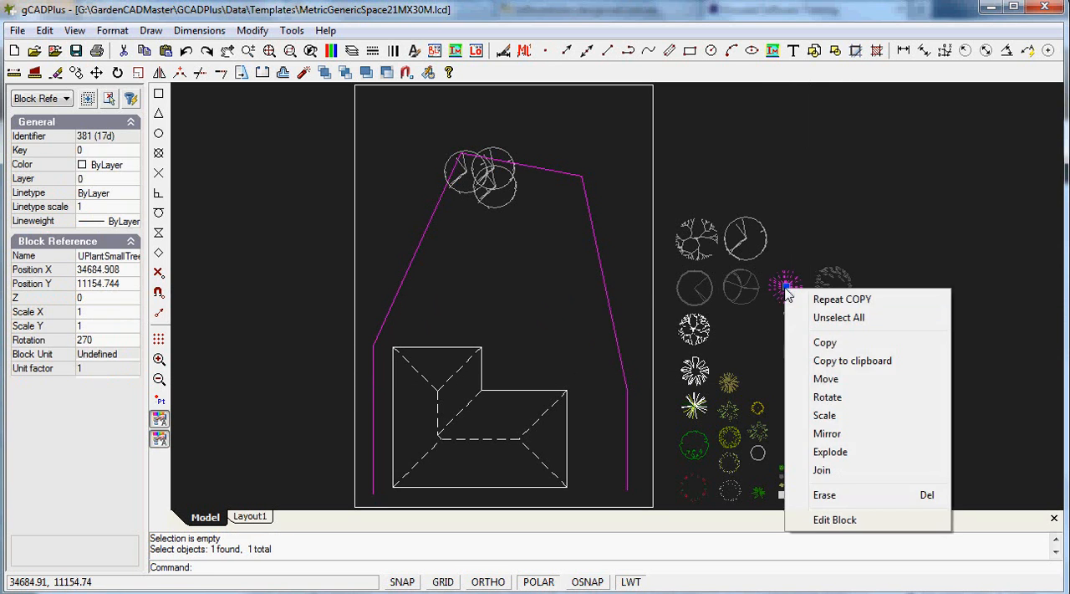
{"action": "left_click", "coordinate": [824, 343]}
{"action": "left_click", "coordinate": [786, 287]}
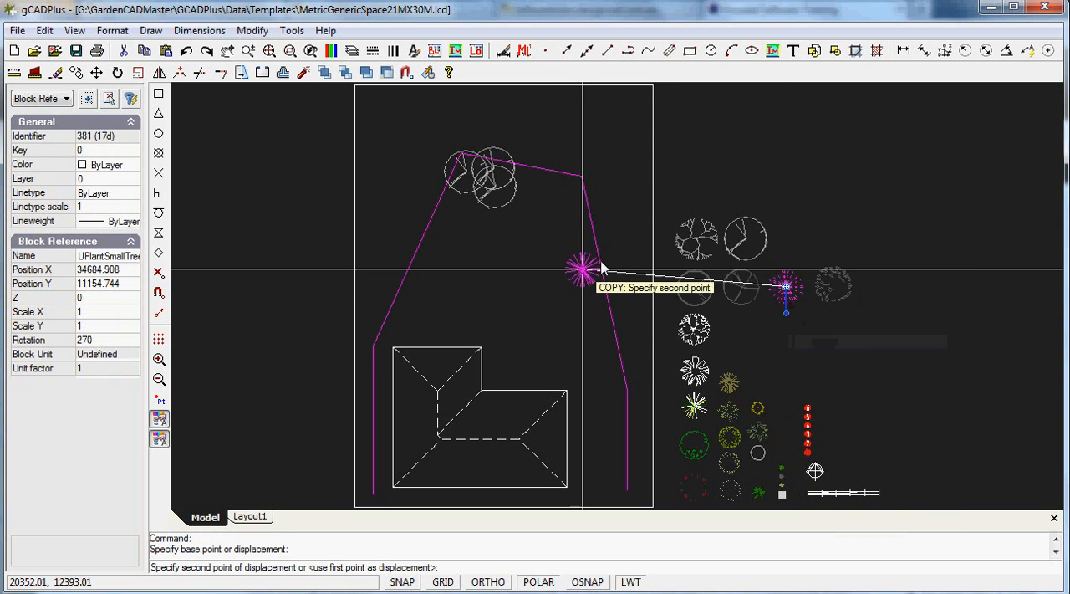
{"action": "left_click", "coordinate": [523, 207]}
{"action": "left_click", "coordinate": [528, 180]}
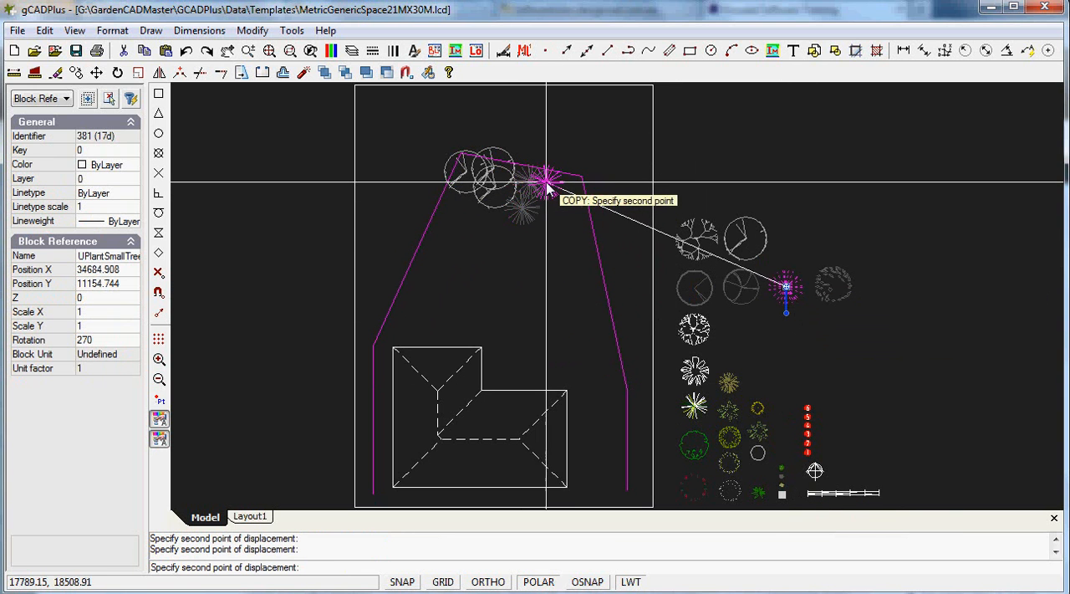
{"action": "left_click", "coordinate": [558, 191]}
{"action": "right_click", "coordinate": [558, 211]}
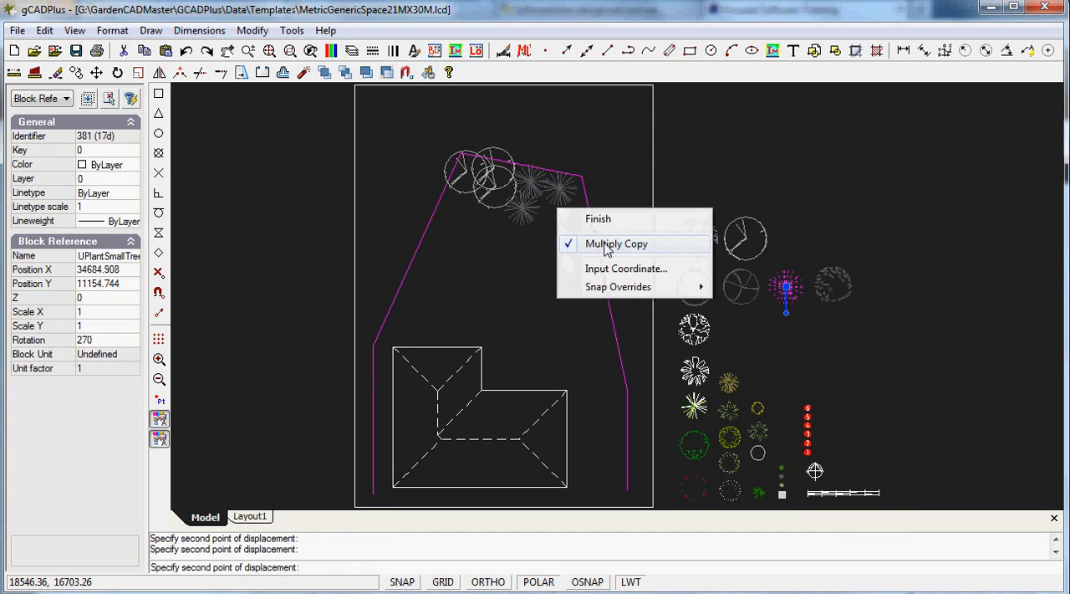
{"action": "left_click", "coordinate": [598, 223]}
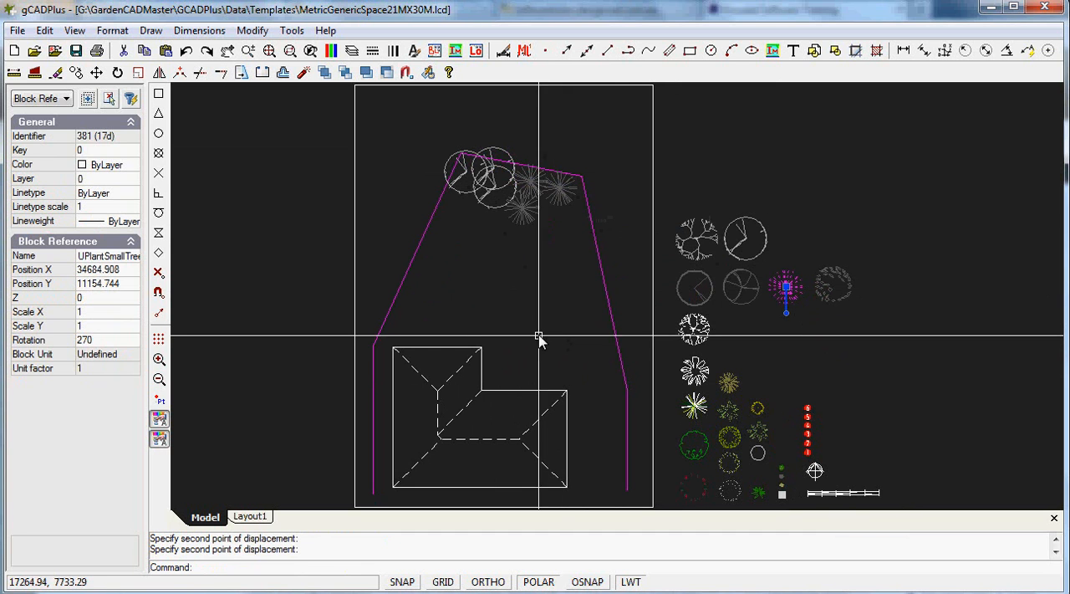
{"action": "key", "text": "Escape"}
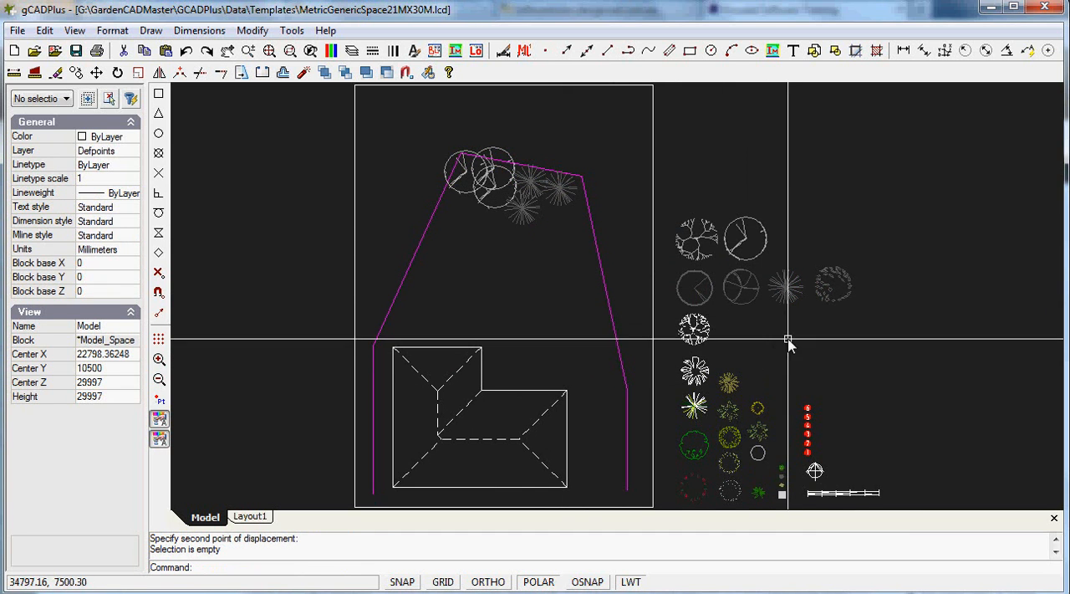
Copy the leafy round small tree symbol, placing two copies down the right boundary below the spiky trees
{"action": "left_click", "coordinate": [822, 294]}
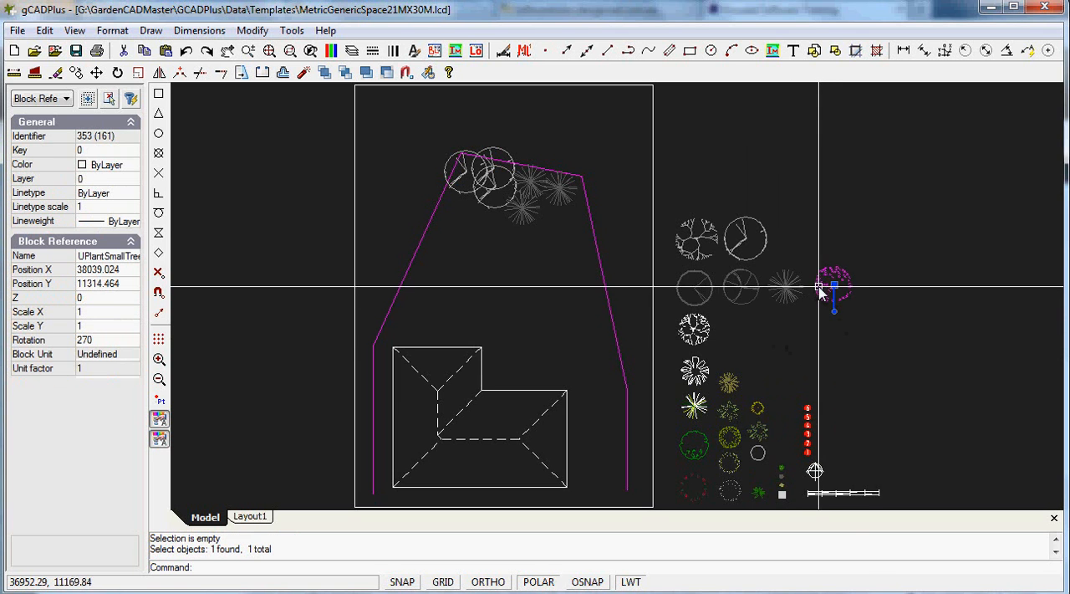
{"action": "right_click", "coordinate": [815, 349]}
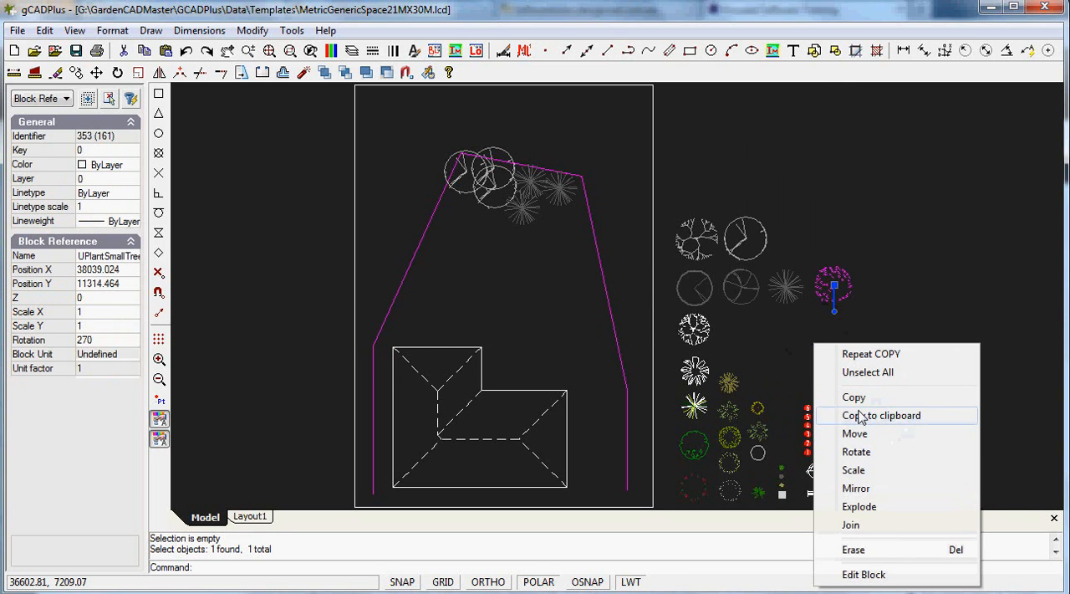
{"action": "left_click", "coordinate": [855, 397]}
{"action": "left_click", "coordinate": [834, 286]}
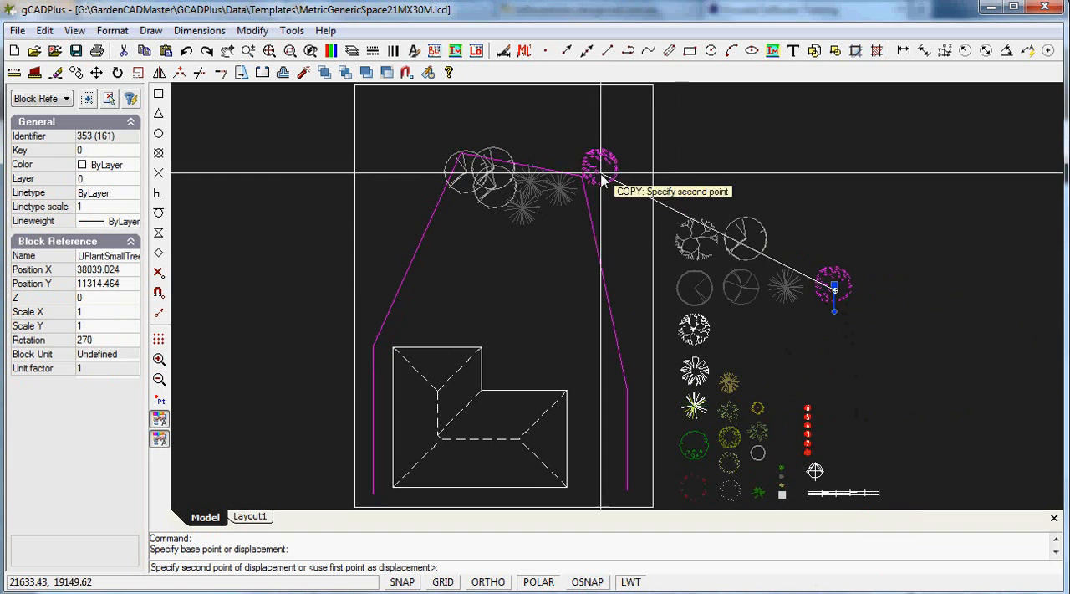
{"action": "left_click", "coordinate": [574, 245]}
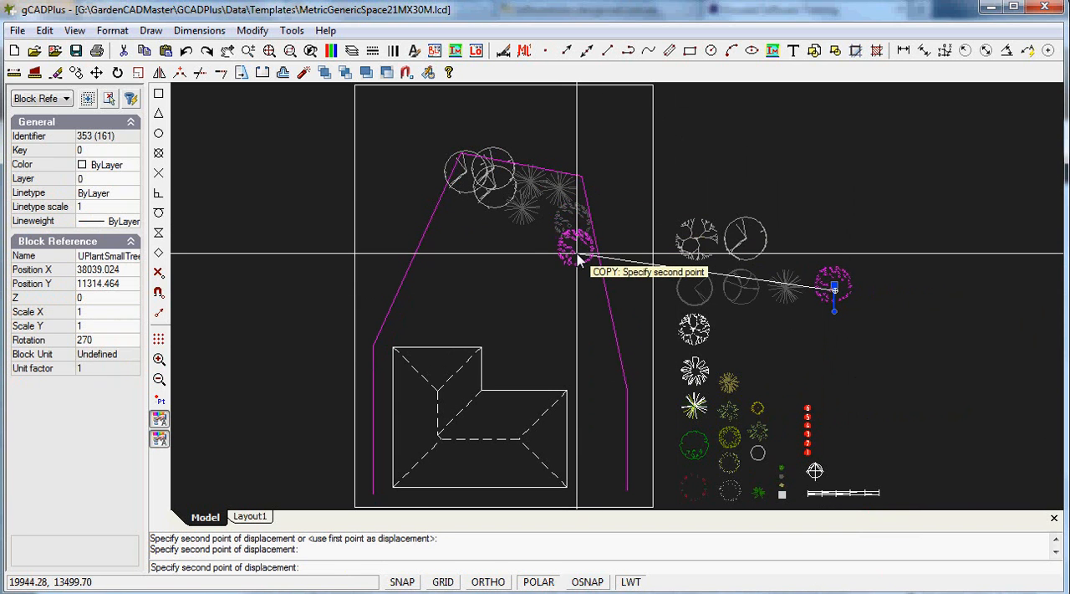
{"action": "right_click", "coordinate": [575, 261]}
{"action": "left_click", "coordinate": [614, 265]}
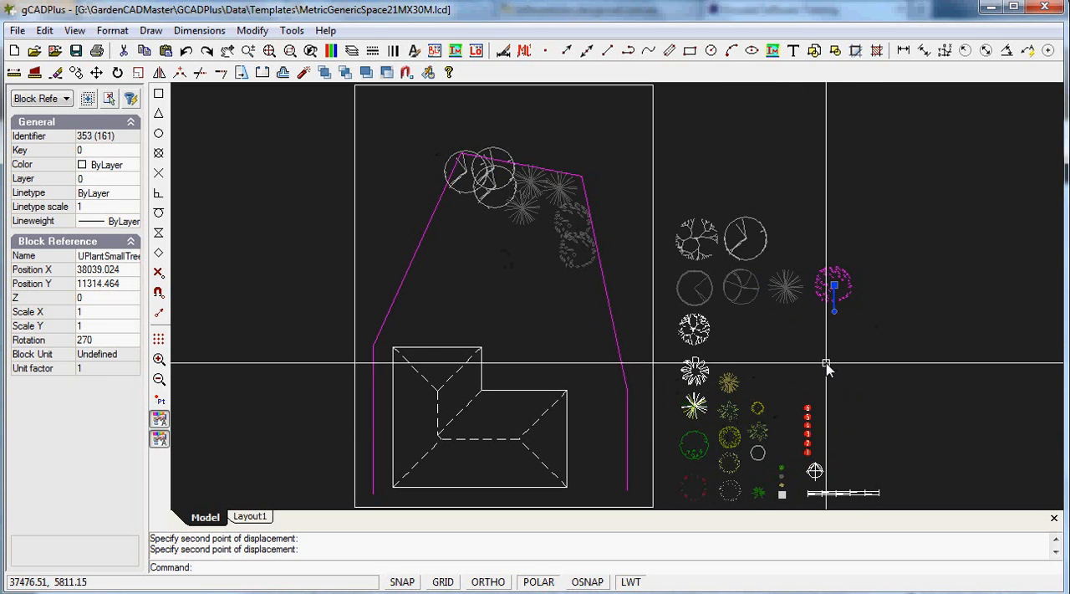
{"action": "key", "text": "Escape"}
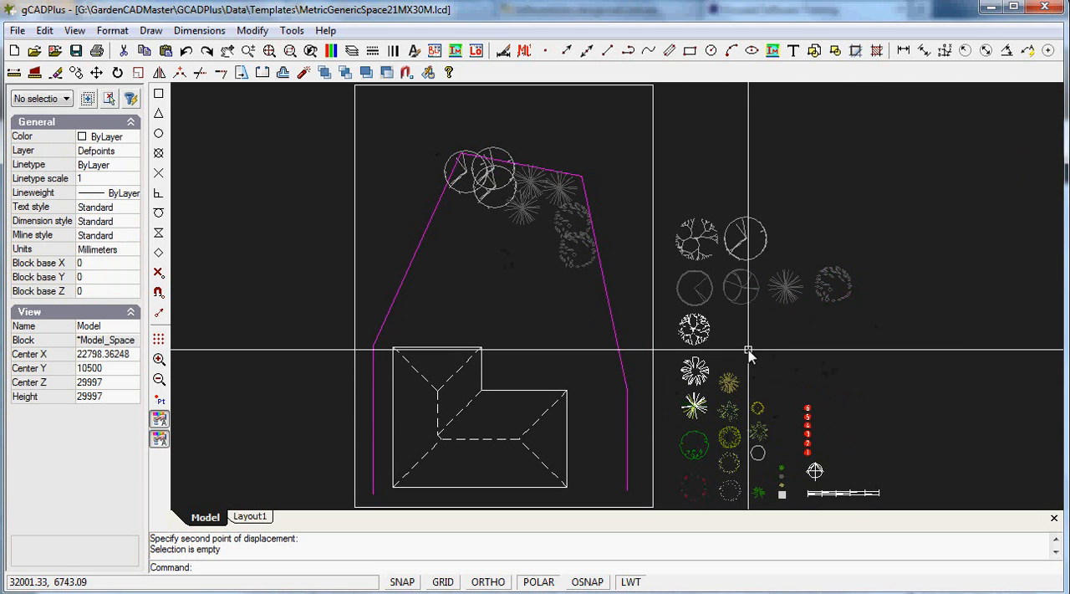
Copy the white petal-shaped large shrub symbol from its centre, placing three copies just below the tall trees near the left boundary
{"action": "left_click", "coordinate": [701, 385]}
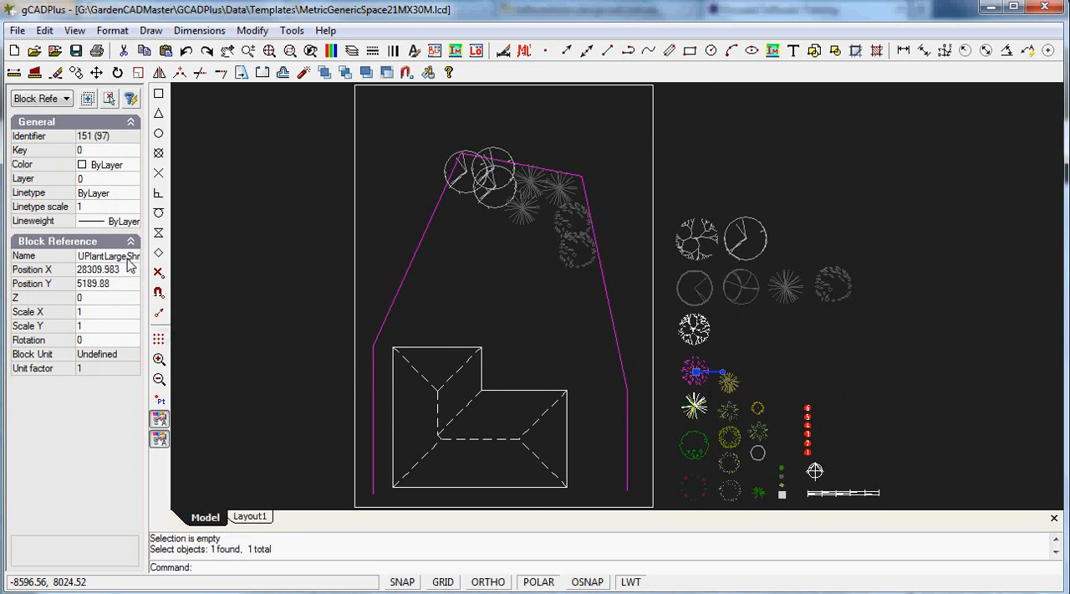
{"action": "right_click", "coordinate": [694, 377]}
{"action": "left_click", "coordinate": [722, 433]}
{"action": "left_click", "coordinate": [694, 370]}
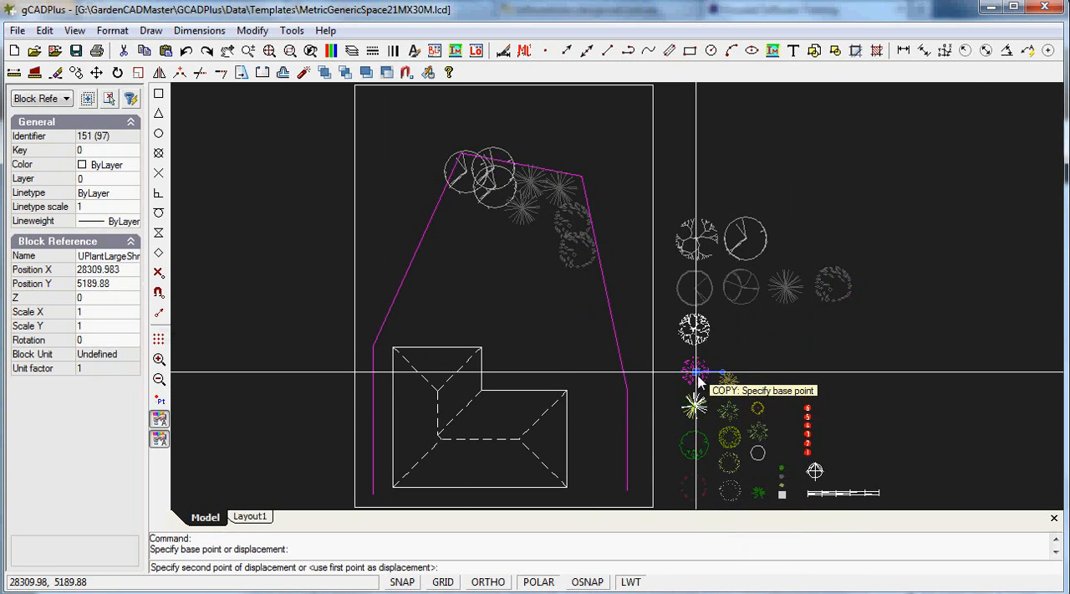
{"action": "left_click", "coordinate": [443, 209]}
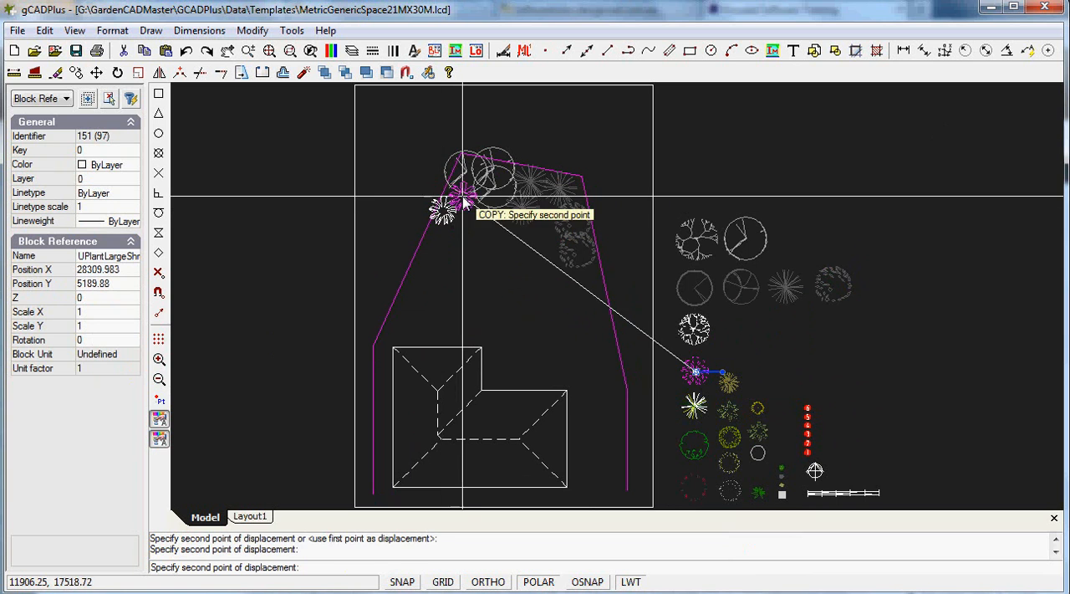
{"action": "left_click", "coordinate": [481, 206]}
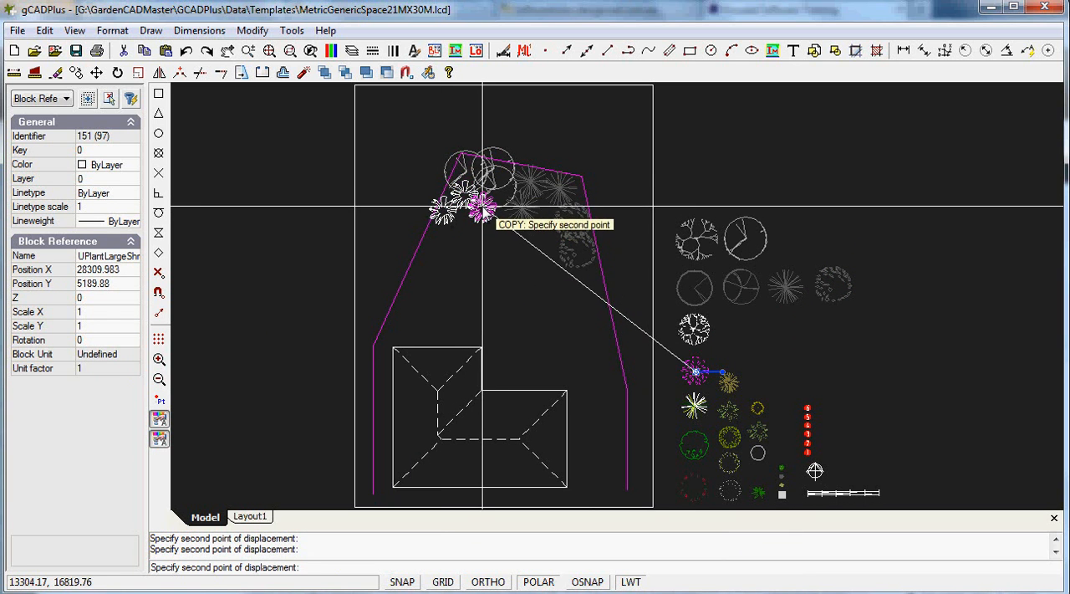
{"action": "right_click", "coordinate": [482, 206]}
{"action": "left_click", "coordinate": [523, 219]}
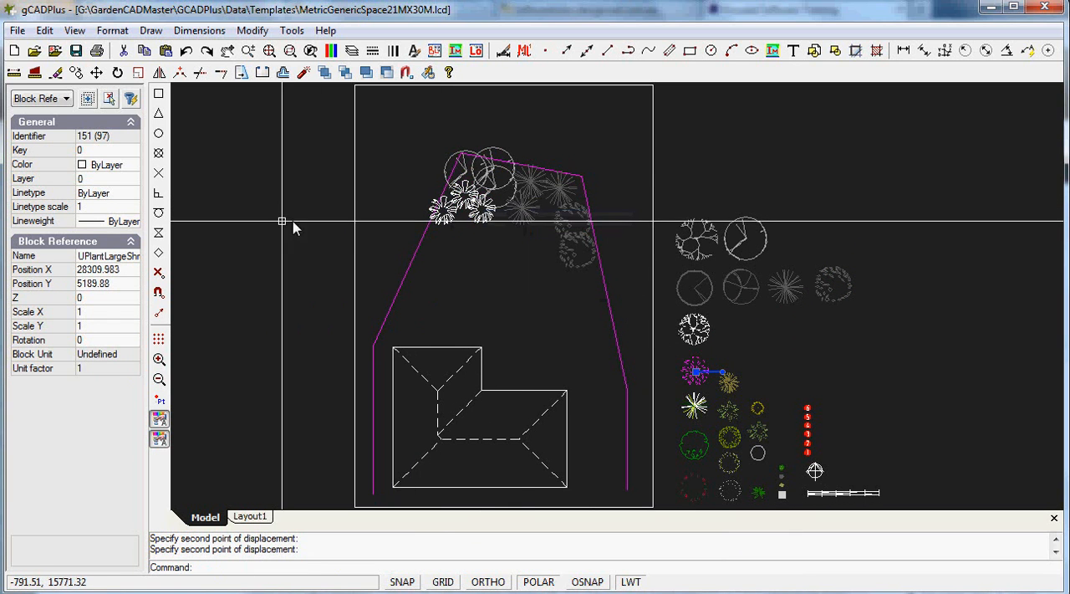
Inspect the planting up close on Layout1 and return to model space
{"action": "left_click", "coordinate": [251, 517]}
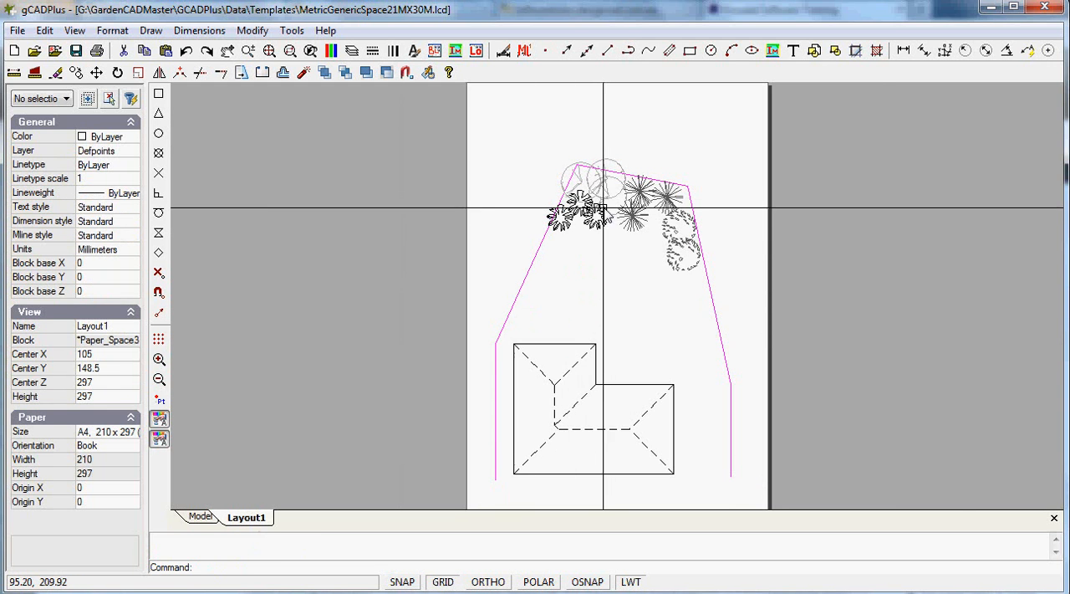
{"action": "scroll", "coordinate": [572, 209], "scroll_direction": "up", "scroll_amount": 3}
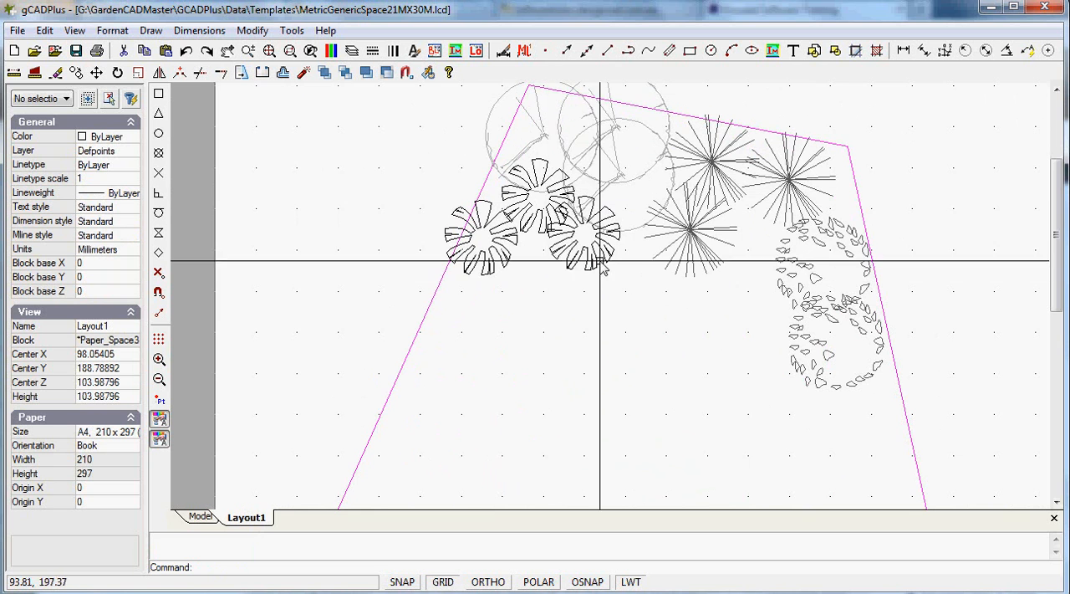
{"action": "scroll", "coordinate": [541, 268], "scroll_direction": "down", "scroll_amount": 3}
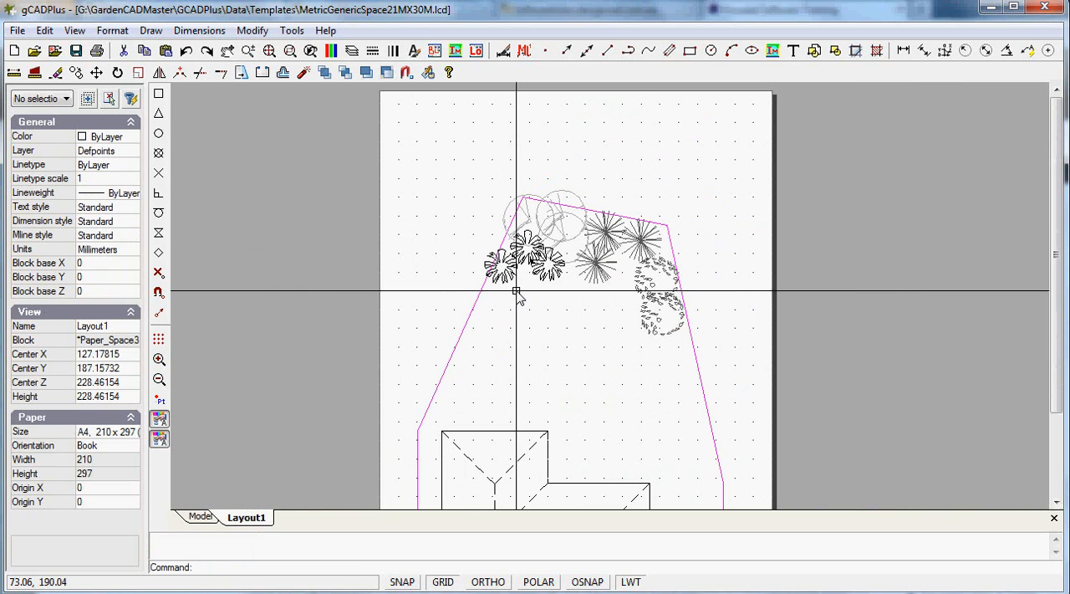
{"action": "left_click", "coordinate": [202, 516]}
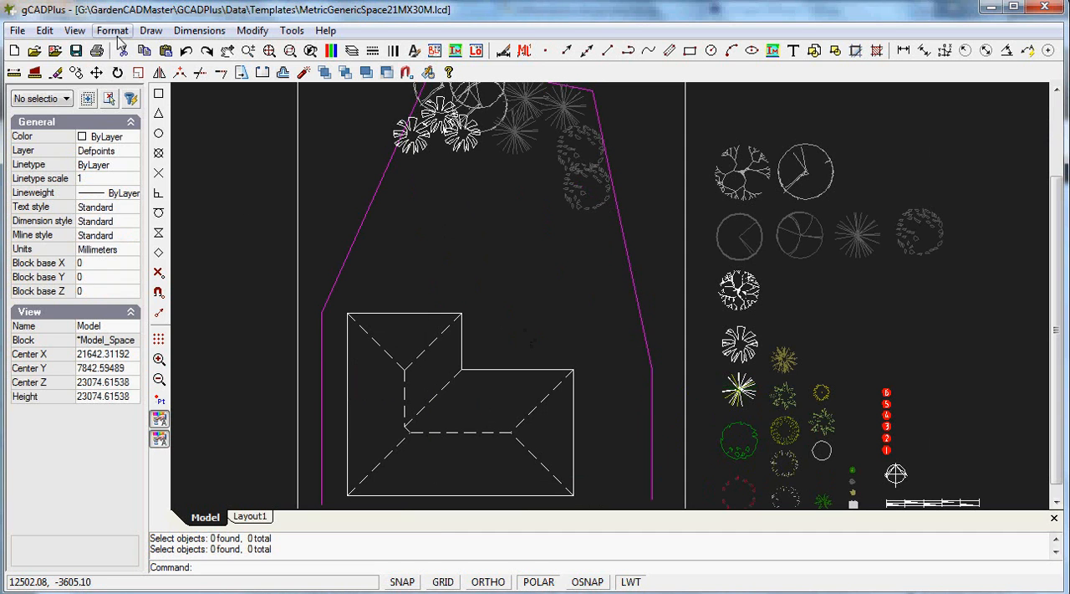
Draw a two-point rectangle about 6033 by 4334 mm from the house's inner corner, filling the notch beside the house
{"action": "left_click", "coordinate": [149, 31]}
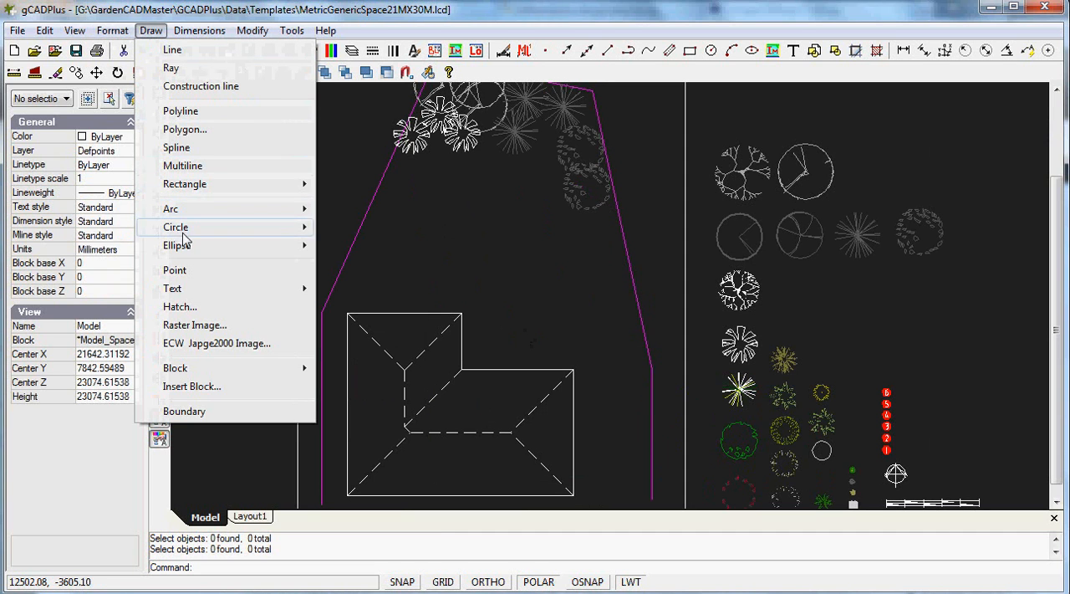
{"action": "mouse_move", "coordinate": [213, 196]}
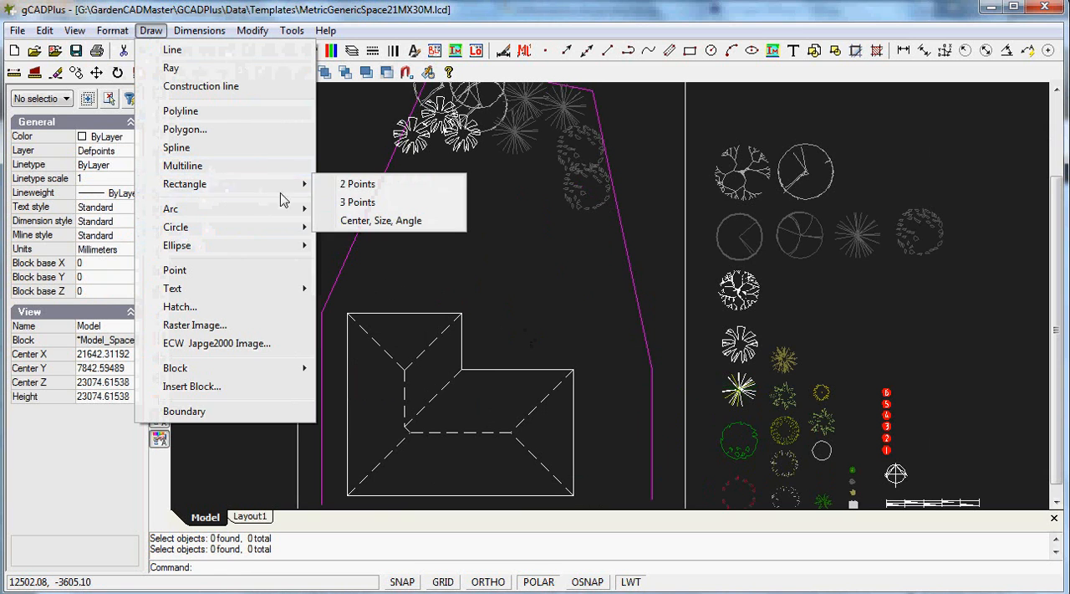
{"action": "left_click", "coordinate": [359, 186]}
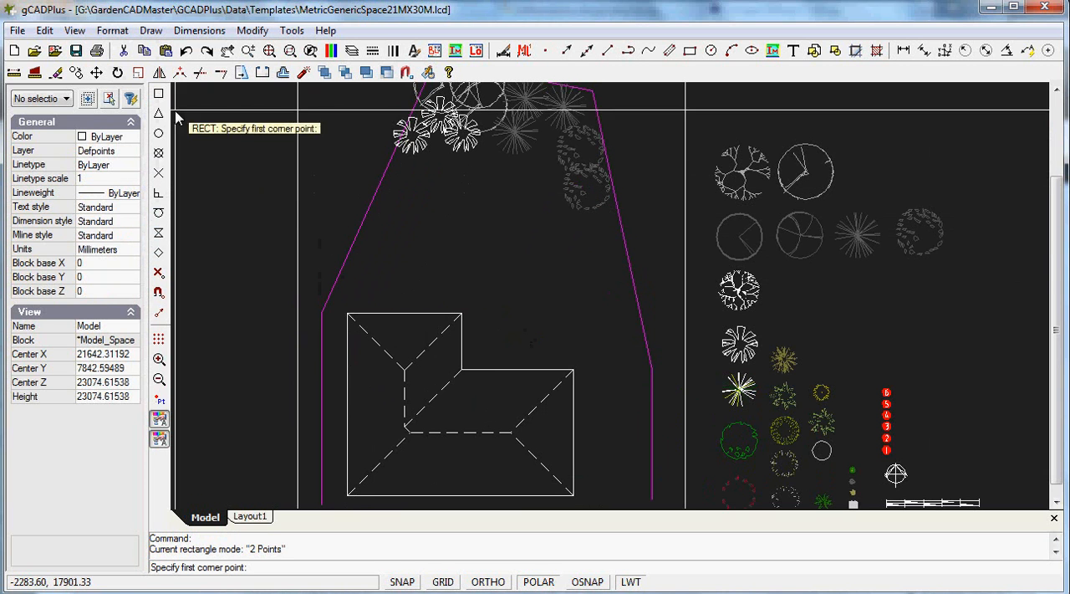
{"action": "left_click", "coordinate": [462, 370]}
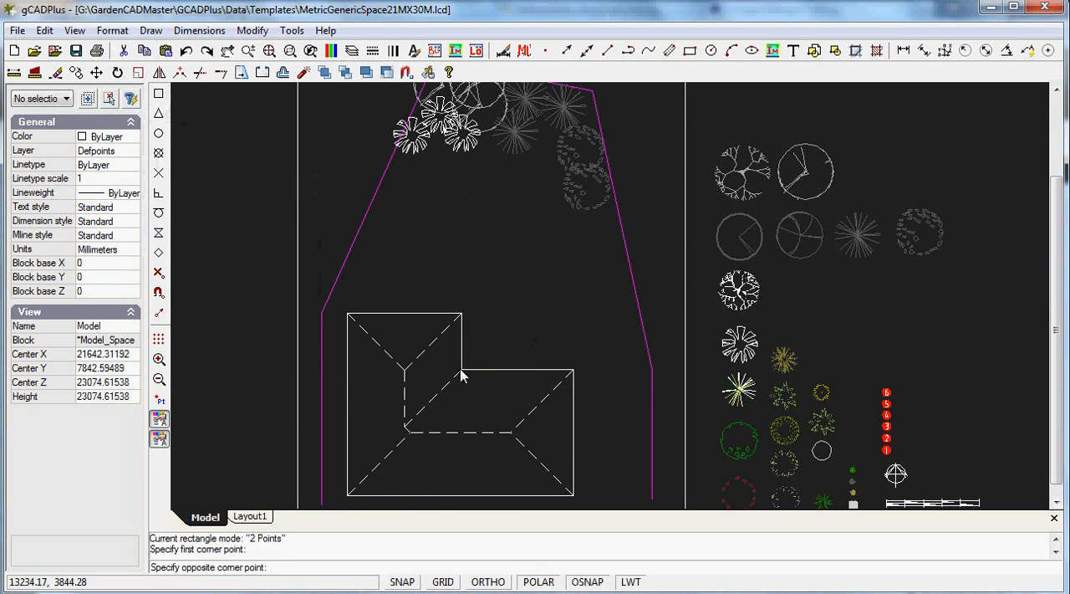
{"action": "left_click", "coordinate": [572, 291]}
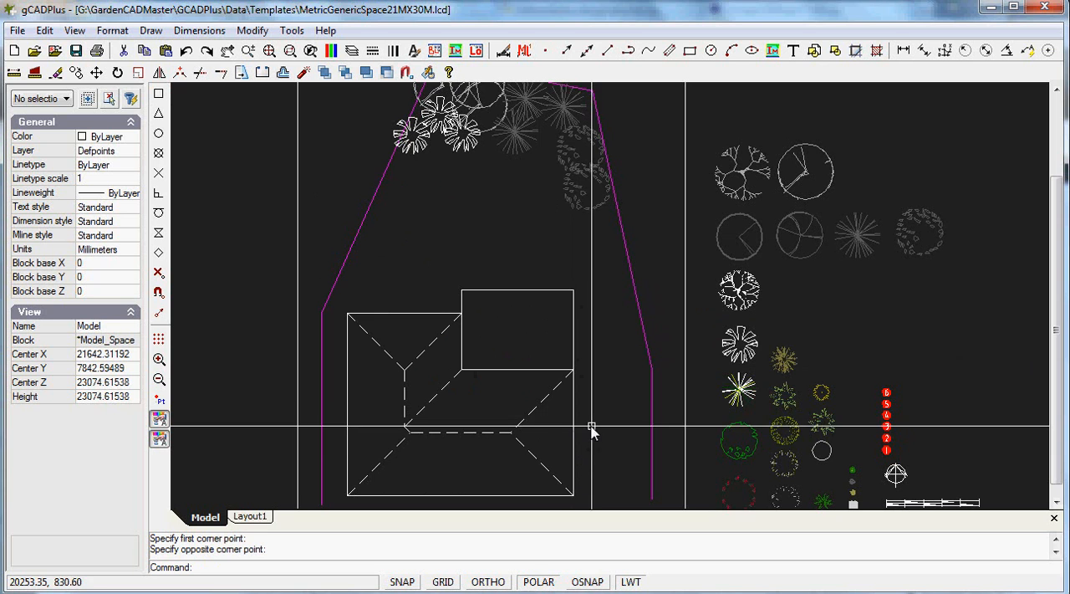
Set the new rectangle's width to 6000 and height to 4500, and clear the selection
{"action": "left_click", "coordinate": [519, 291]}
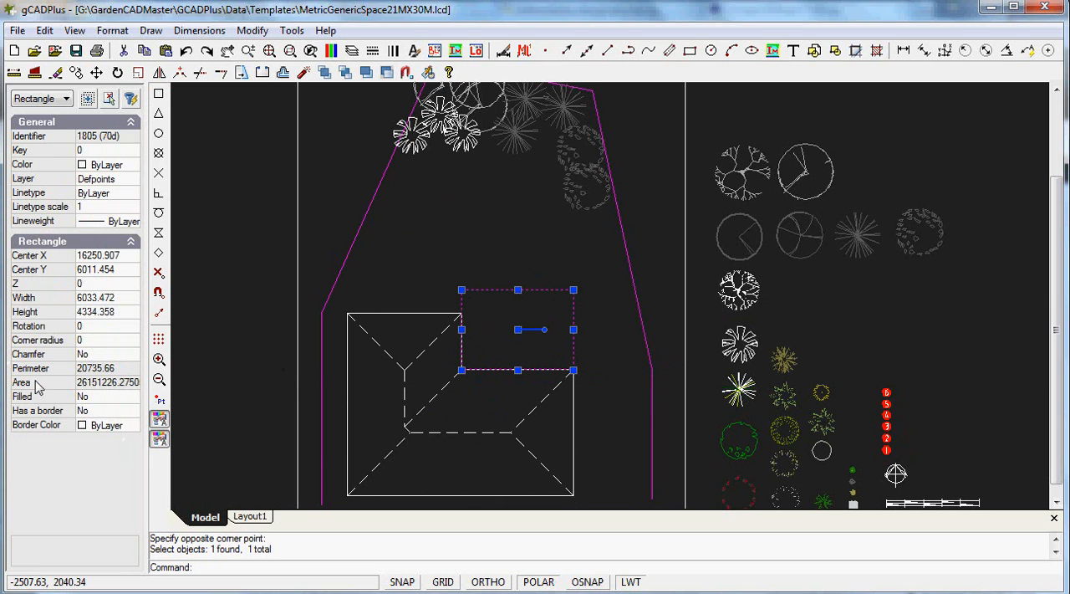
{"action": "left_click", "coordinate": [121, 297]}
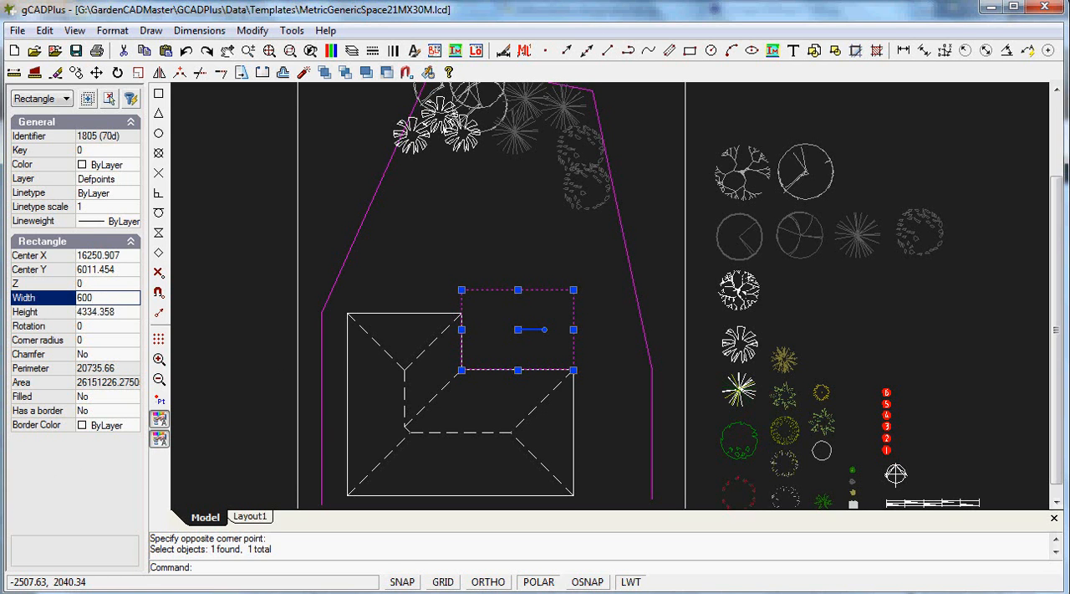
{"action": "left_click", "coordinate": [131, 312]}
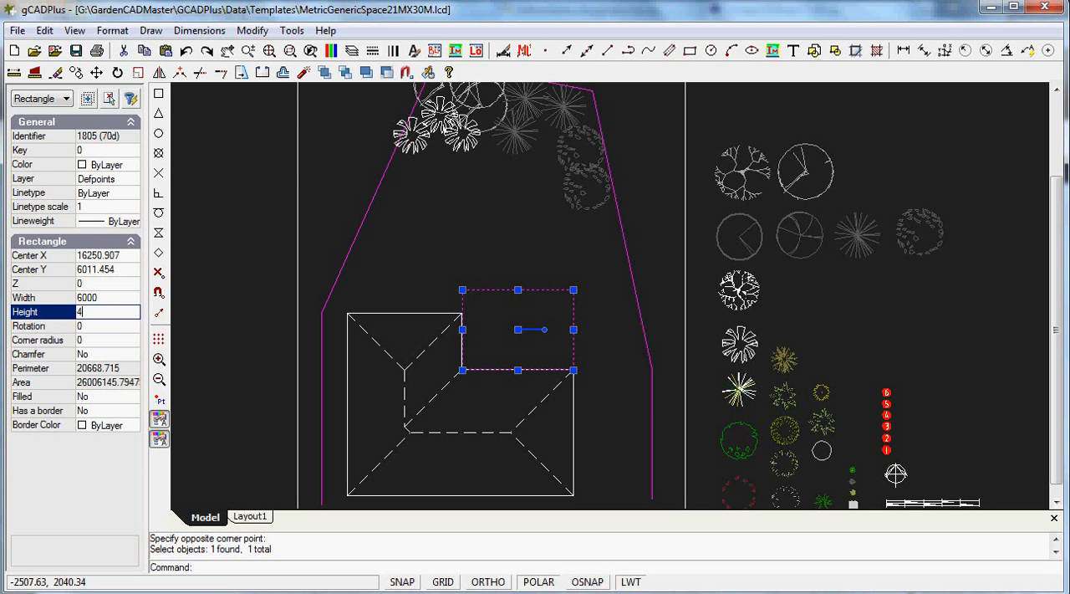
{"action": "key", "text": "Return"}
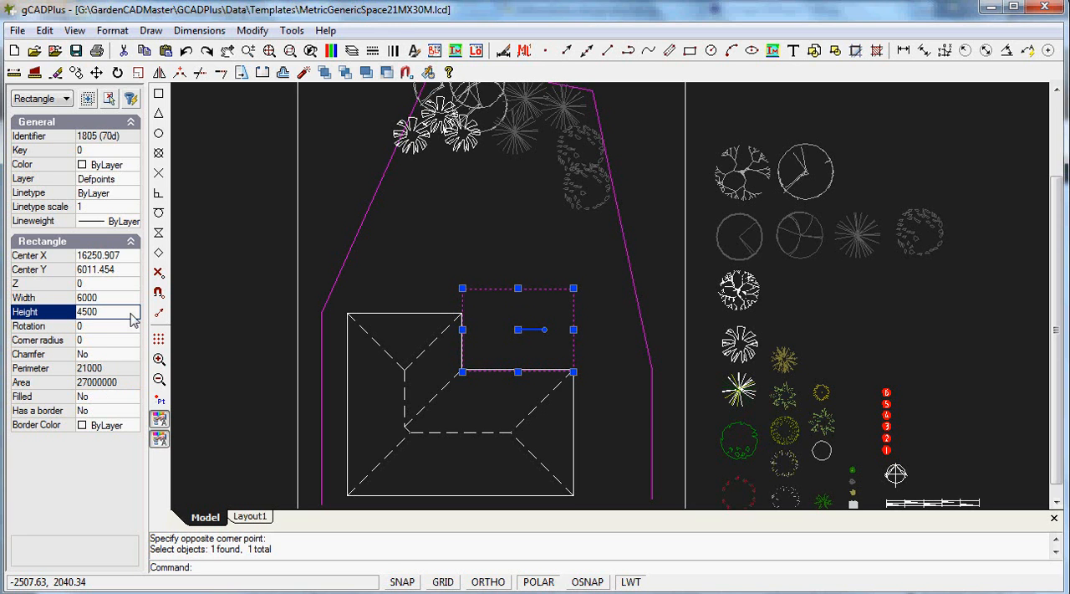
{"action": "right_click", "coordinate": [483, 269]}
{"action": "left_click", "coordinate": [539, 293]}
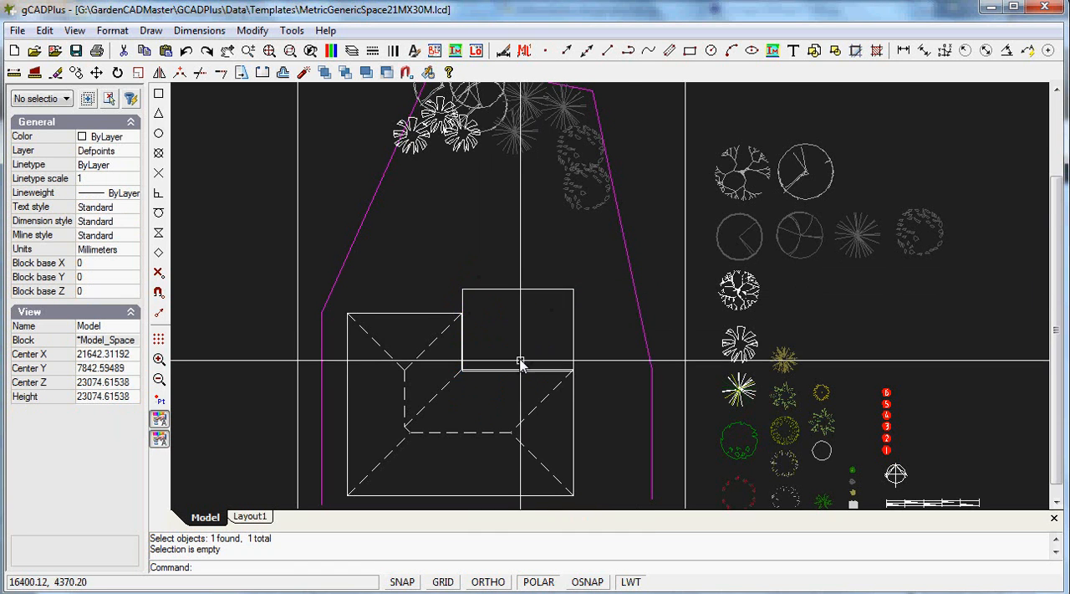
Hatch the rectangle beside the house with the LINE parallel horizontal lines pattern at a scale of 2500
{"action": "scroll", "coordinate": [586, 292], "scroll_direction": "up", "scroll_amount": 3}
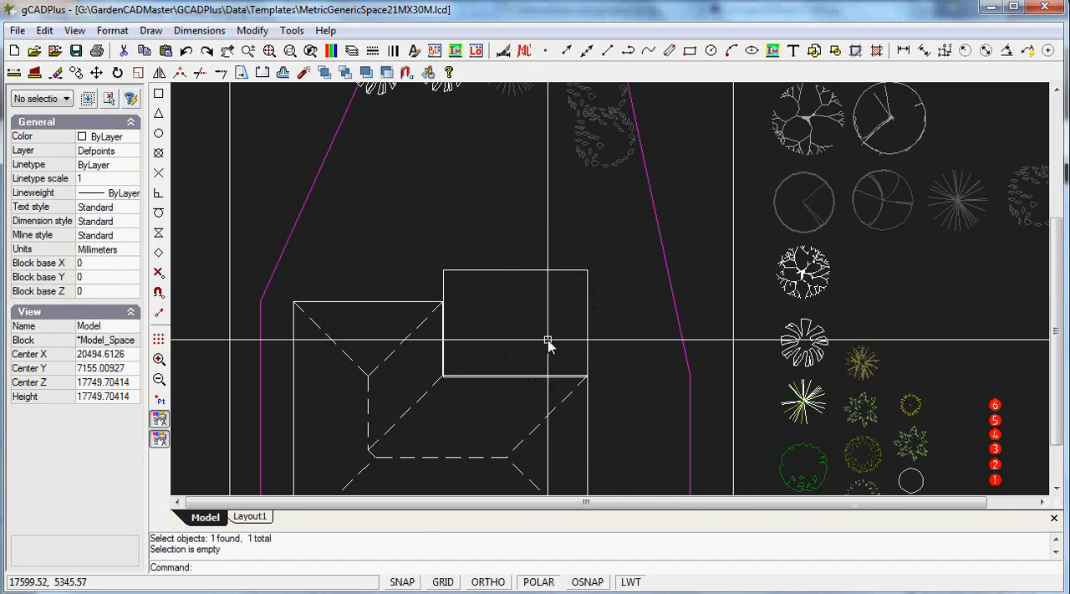
{"action": "scroll", "coordinate": [546, 342], "scroll_direction": "up", "scroll_amount": 2}
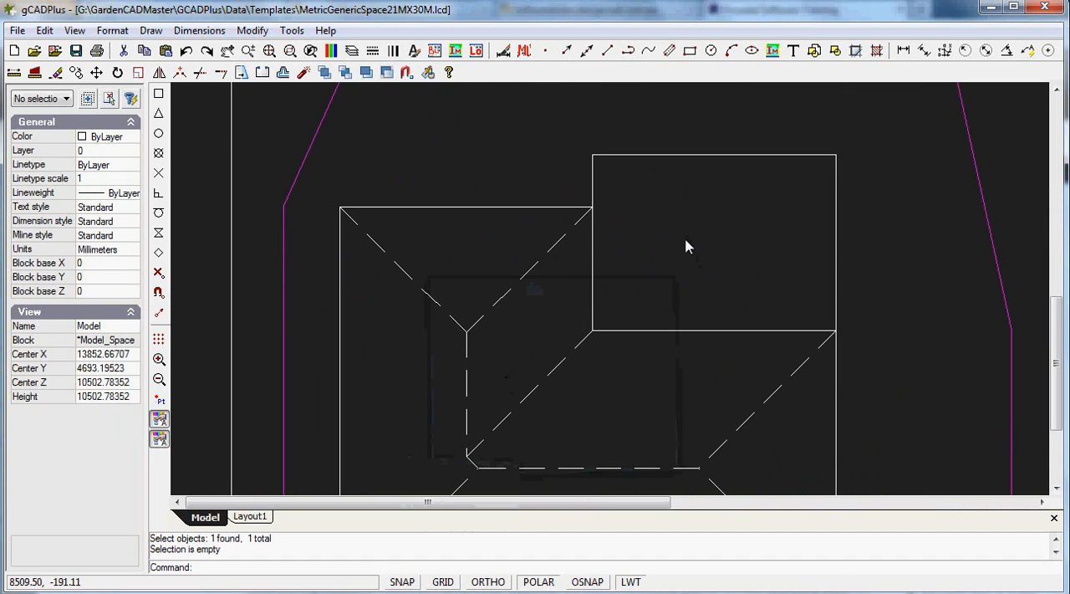
{"action": "left_click", "coordinate": [150, 30]}
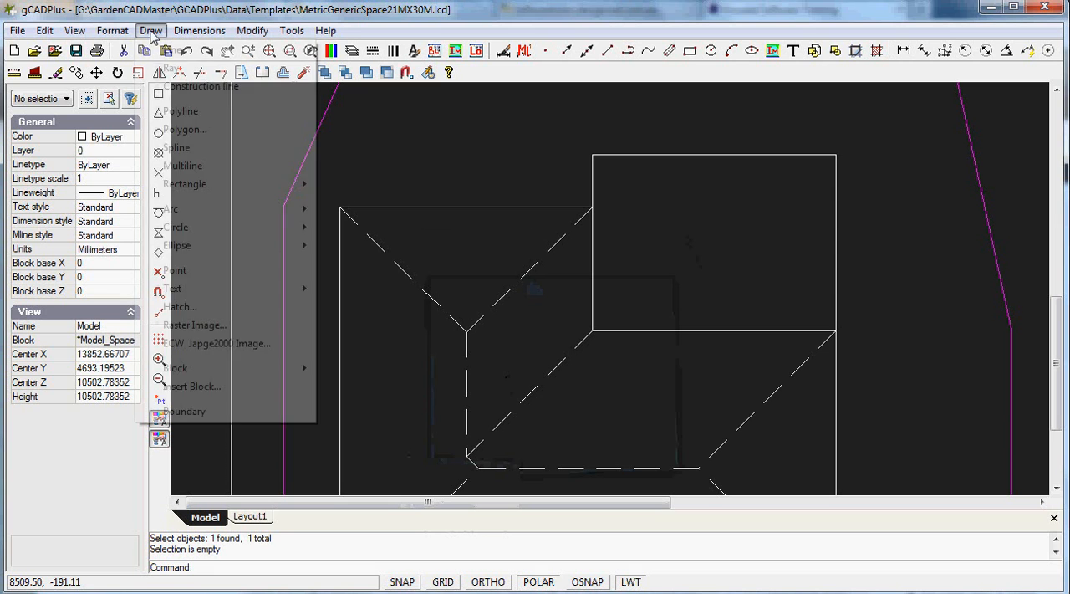
{"action": "left_click", "coordinate": [179, 306]}
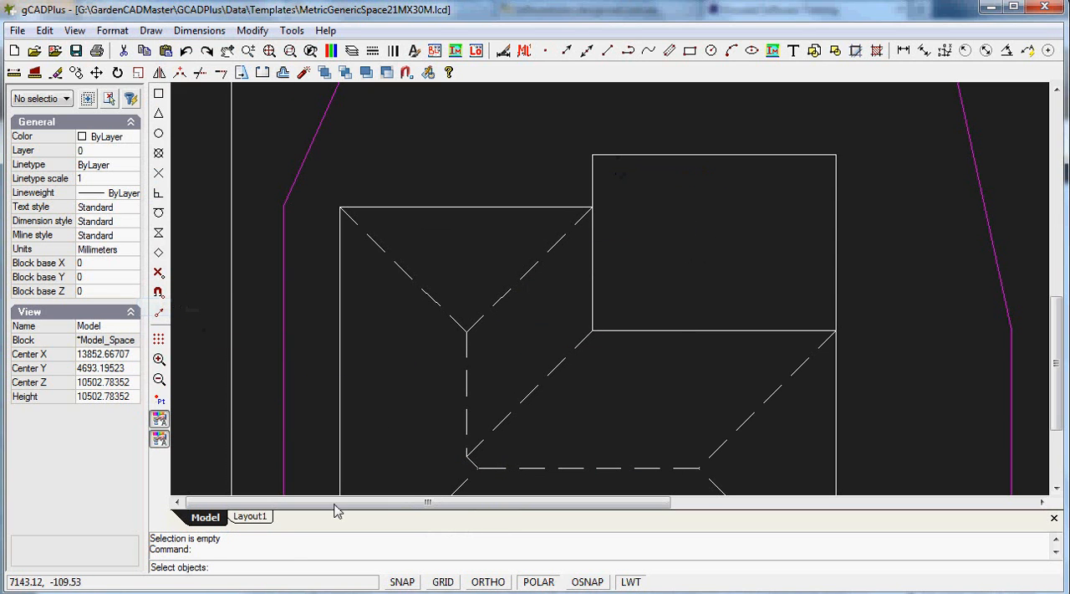
{"action": "left_click", "coordinate": [640, 156]}
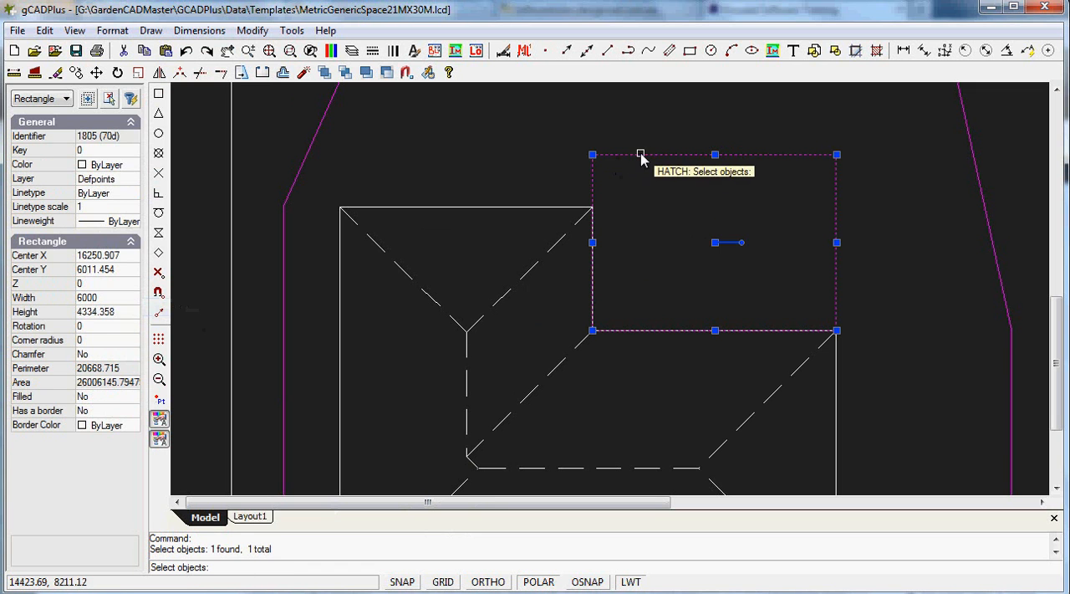
{"action": "key", "text": "Return"}
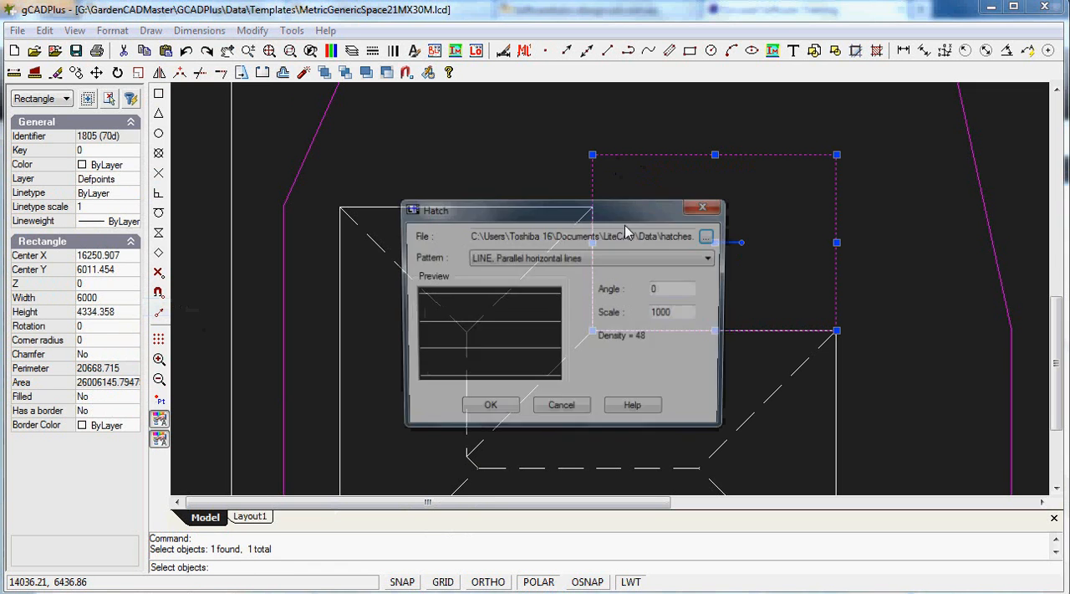
{"action": "left_click", "coordinate": [712, 259]}
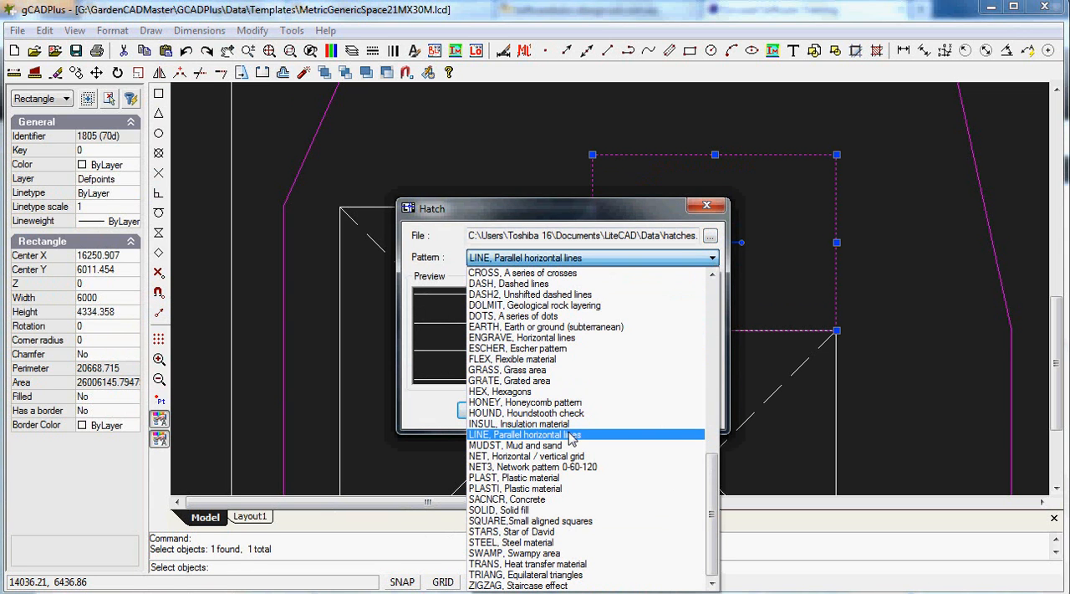
{"action": "left_click", "coordinate": [571, 435]}
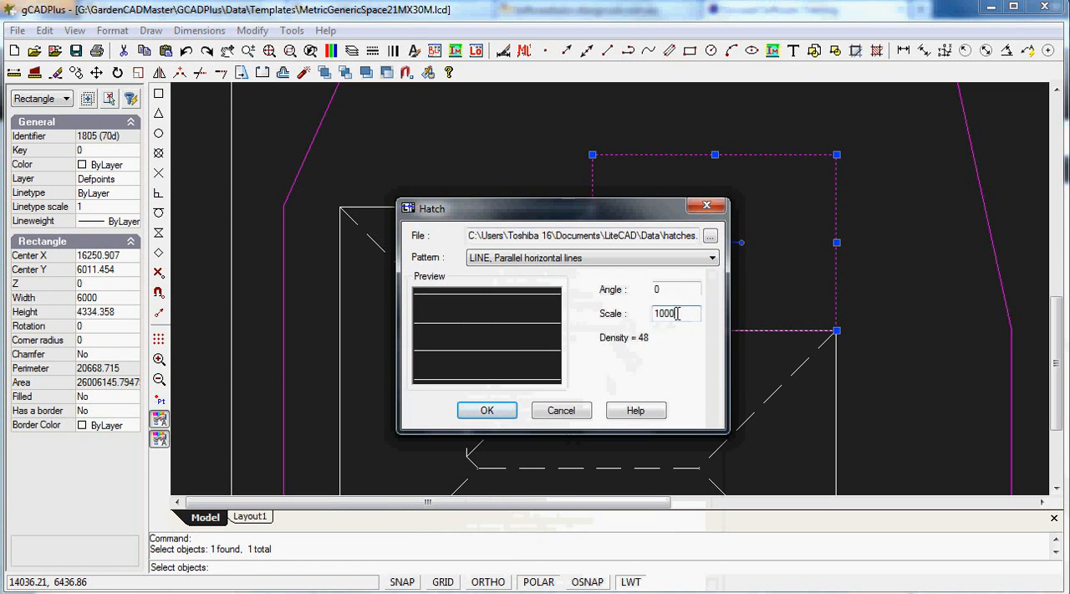
{"action": "type", "text": "25"}
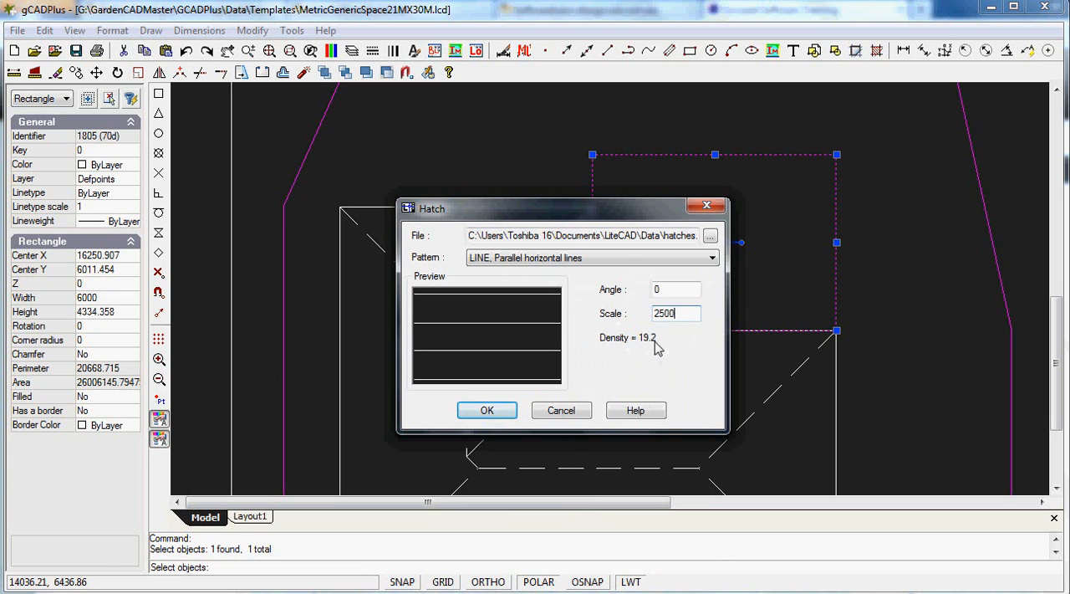
{"action": "left_click", "coordinate": [488, 411]}
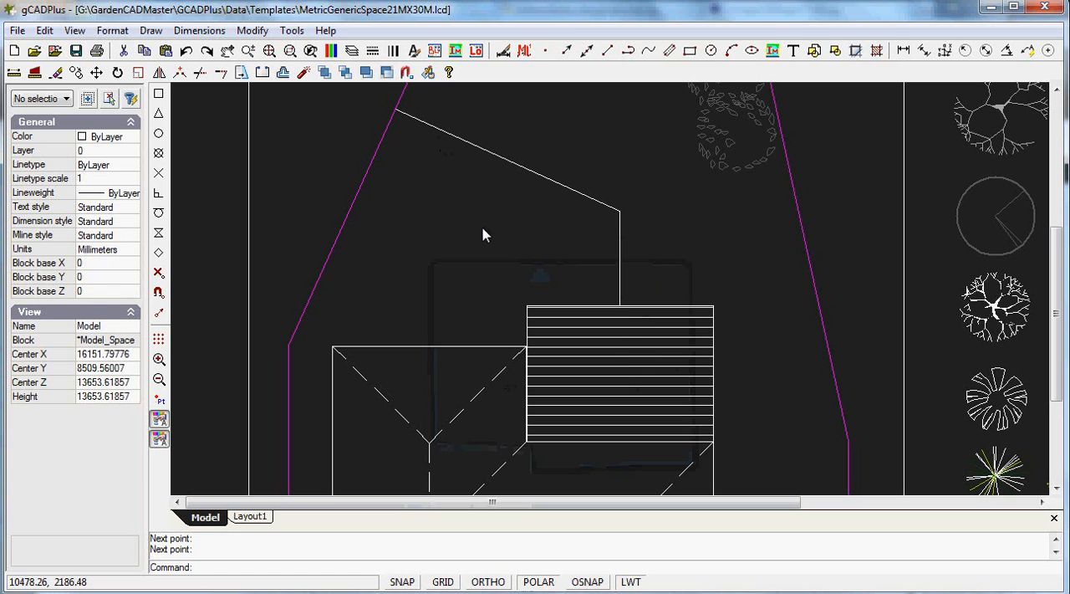
{"action": "left_click", "coordinate": [151, 31]}
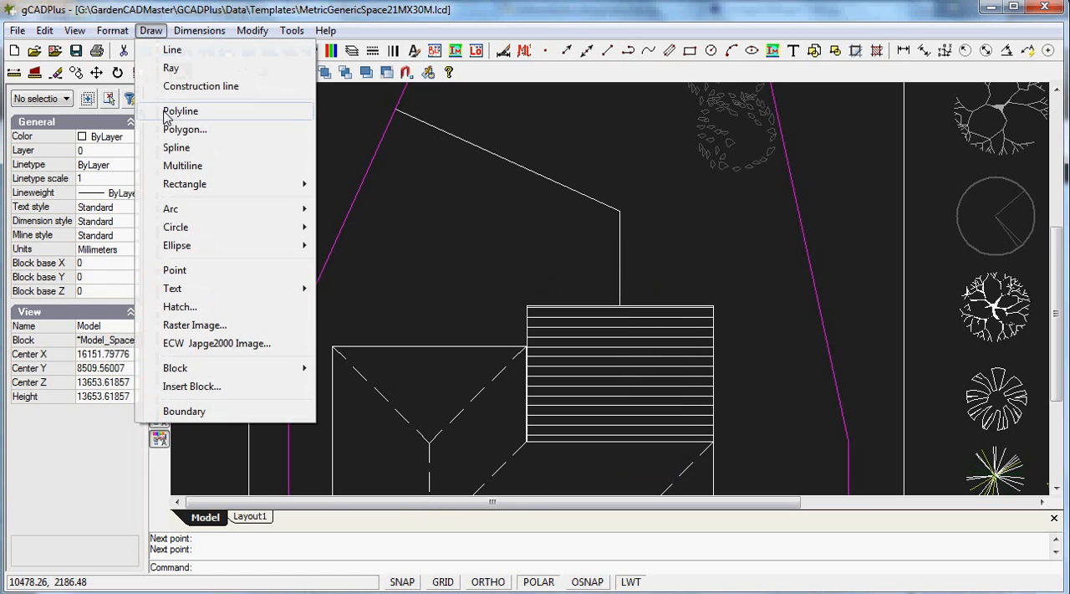
{"action": "left_click", "coordinate": [683, 274]}
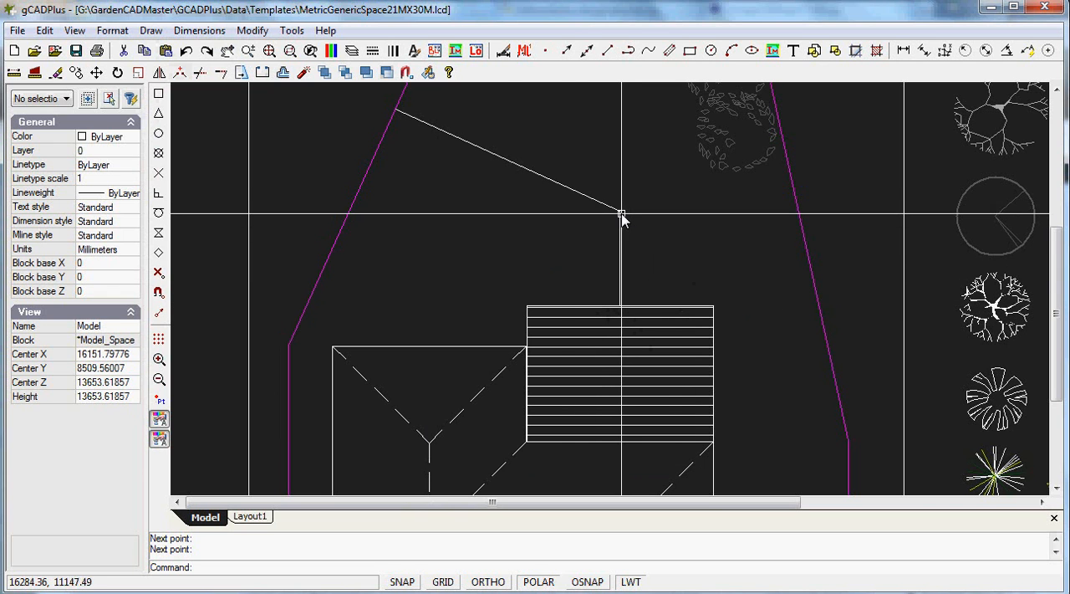
{"action": "left_click", "coordinate": [398, 110]}
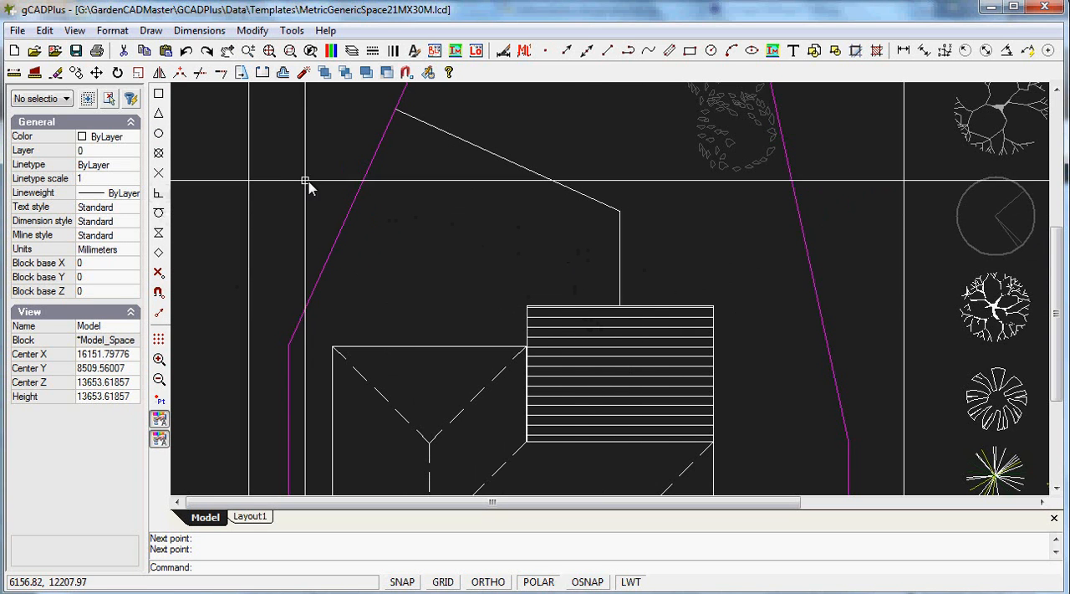
Try offsetting the bent path polyline by 110 toward the house, and undo that offset
{"action": "left_click", "coordinate": [251, 31]}
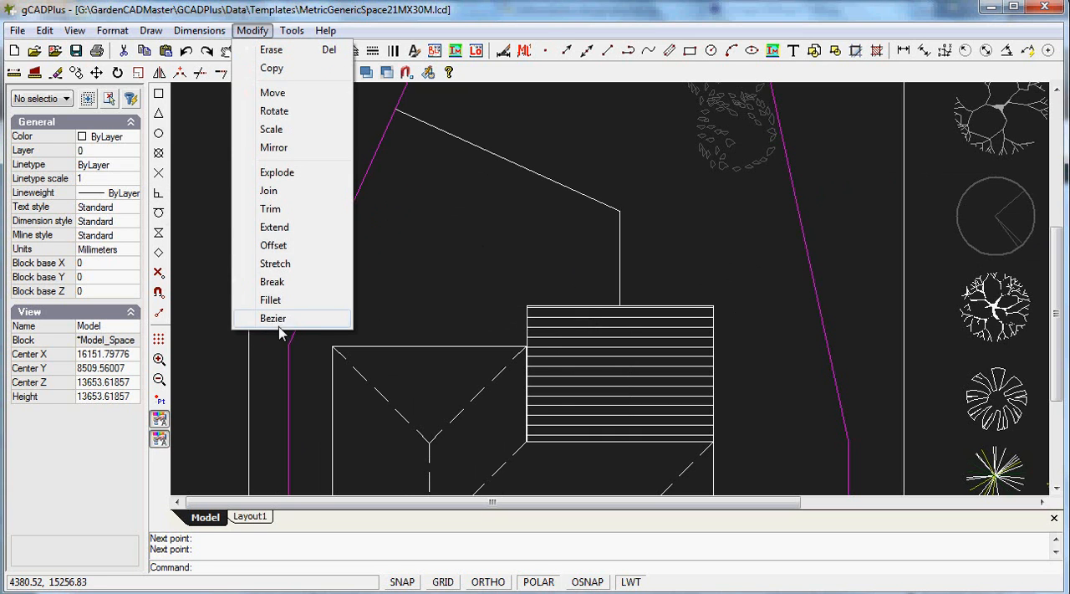
{"action": "left_click", "coordinate": [273, 248]}
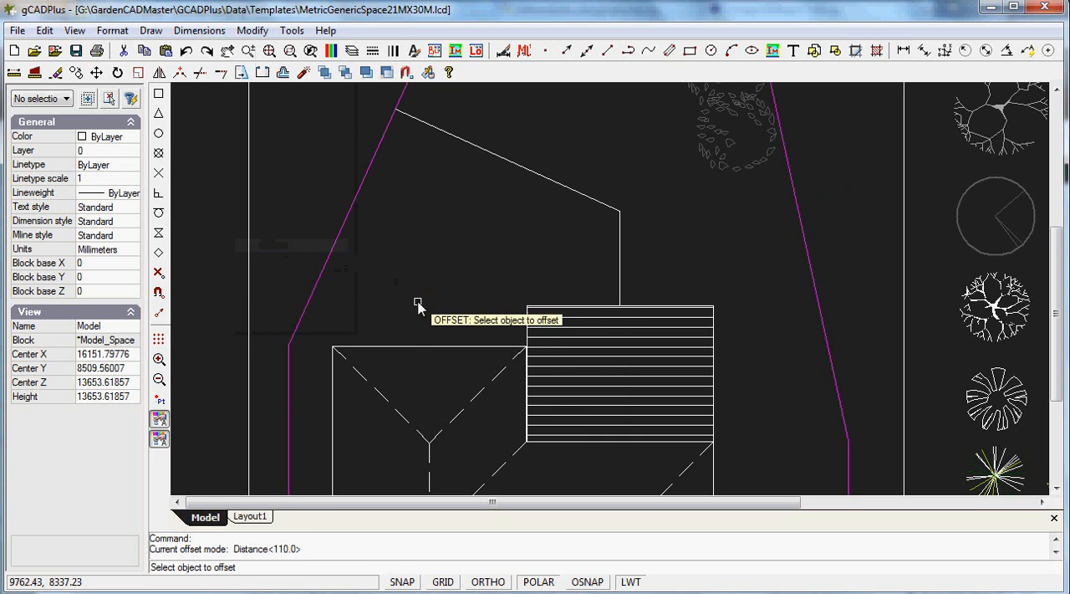
{"action": "left_click", "coordinate": [541, 178]}
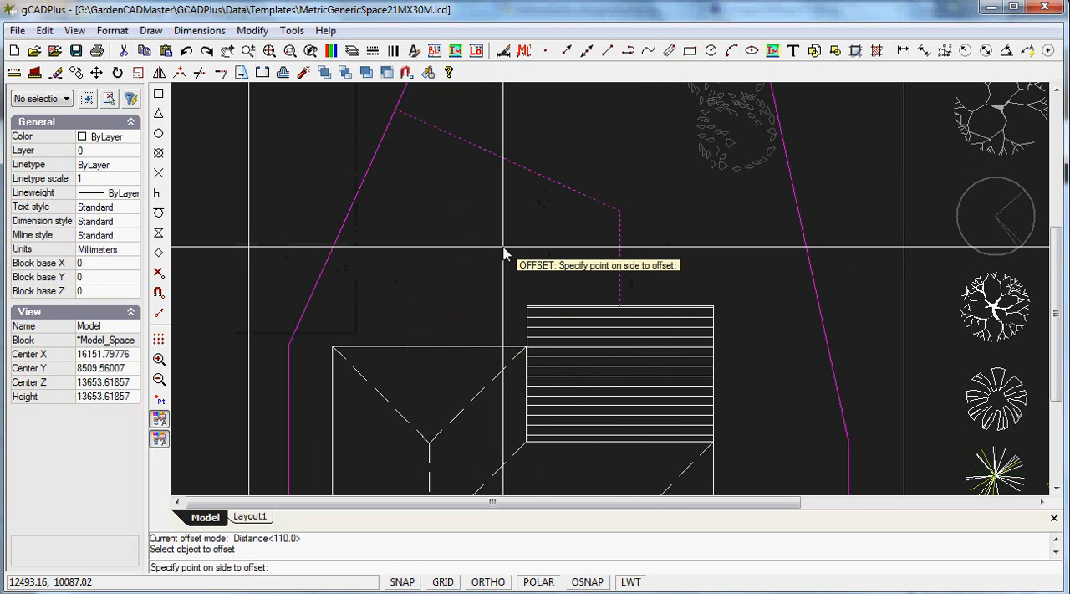
{"action": "left_click", "coordinate": [544, 235]}
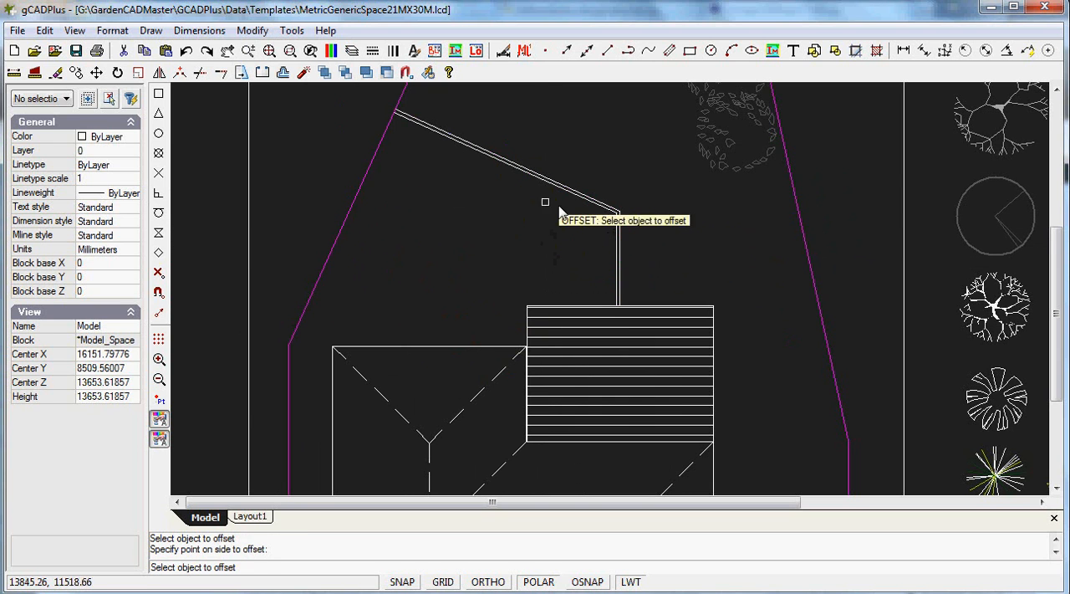
{"action": "left_click", "coordinate": [186, 52]}
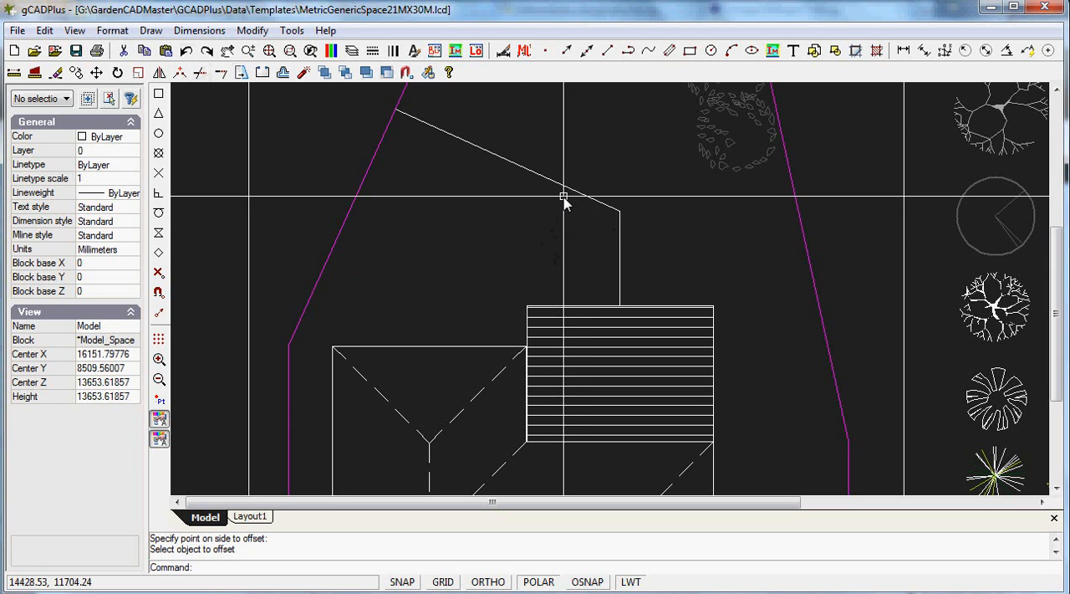
Offset the bent path polyline by 600 toward the house to form the path's second edge
{"action": "right_click", "coordinate": [545, 232]}
{"action": "left_click", "coordinate": [574, 234]}
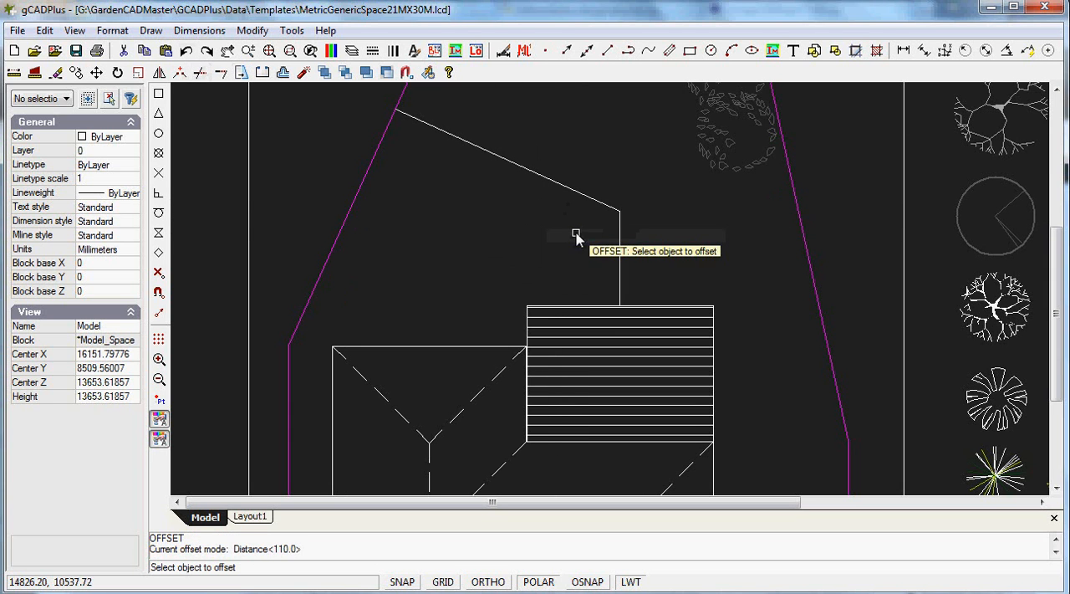
{"action": "left_click", "coordinate": [568, 192]}
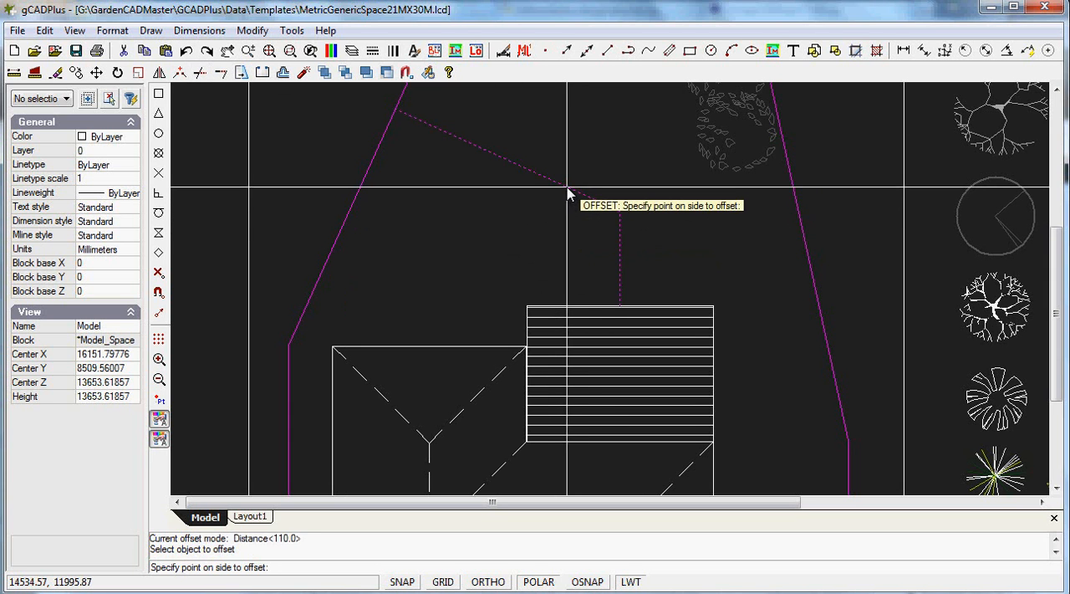
{"action": "right_click", "coordinate": [568, 194]}
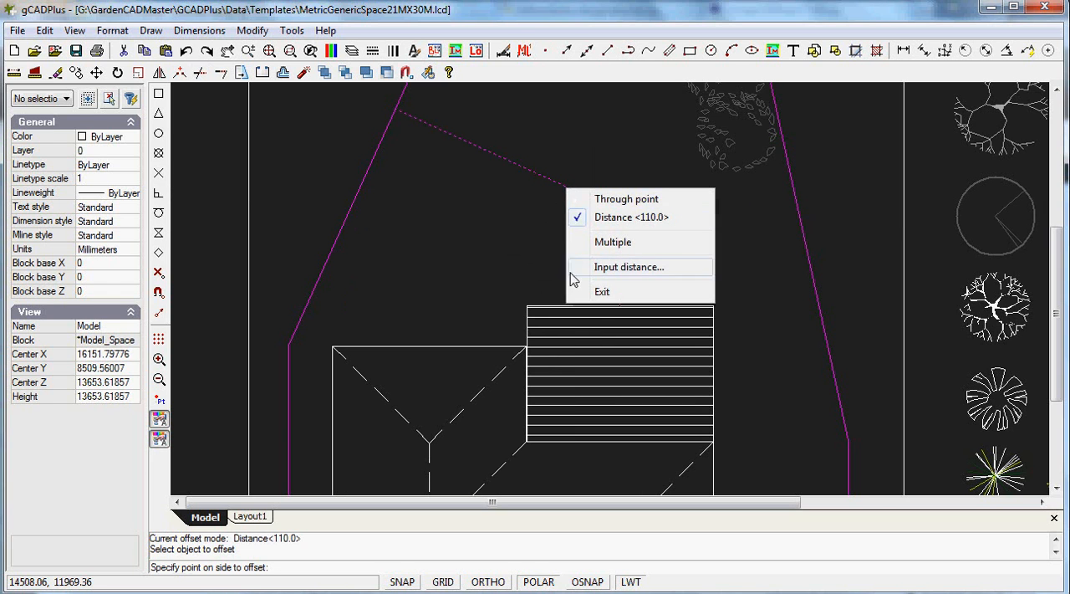
{"action": "left_click", "coordinate": [625, 268]}
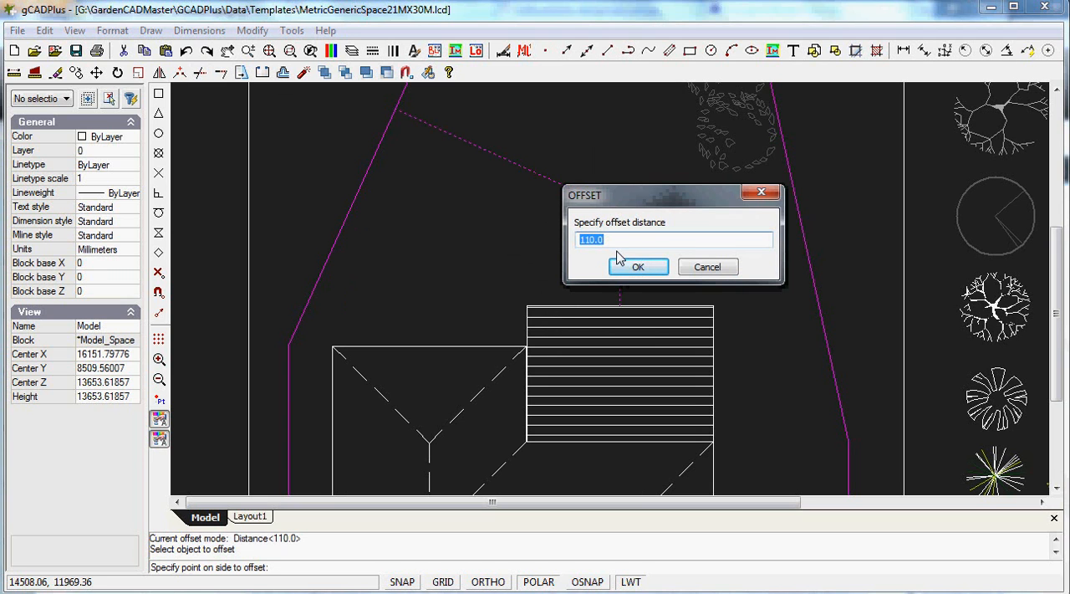
{"action": "type", "text": "600"}
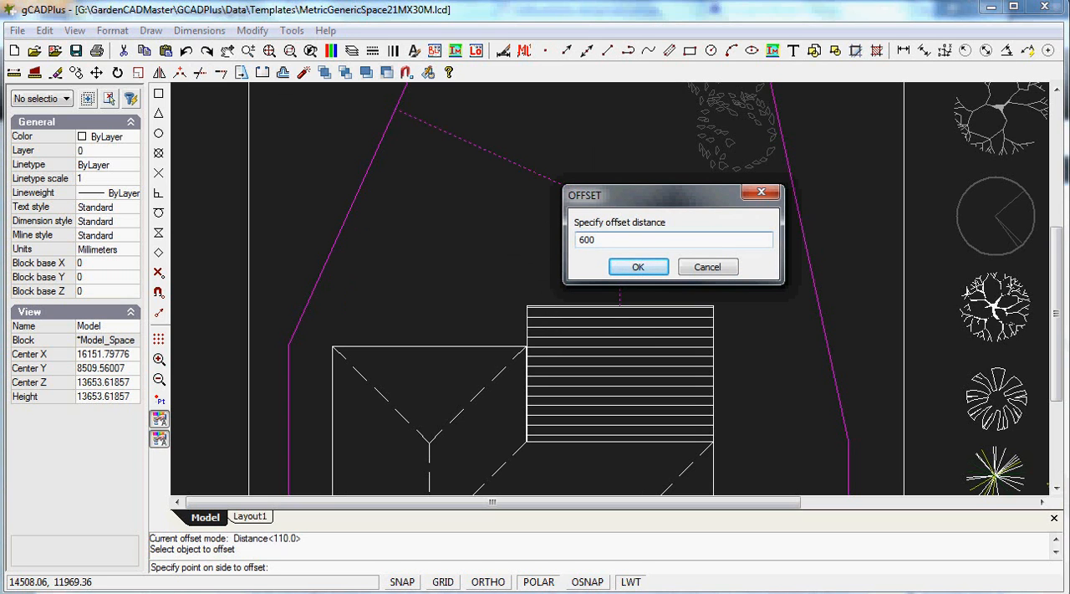
{"action": "left_click", "coordinate": [648, 273]}
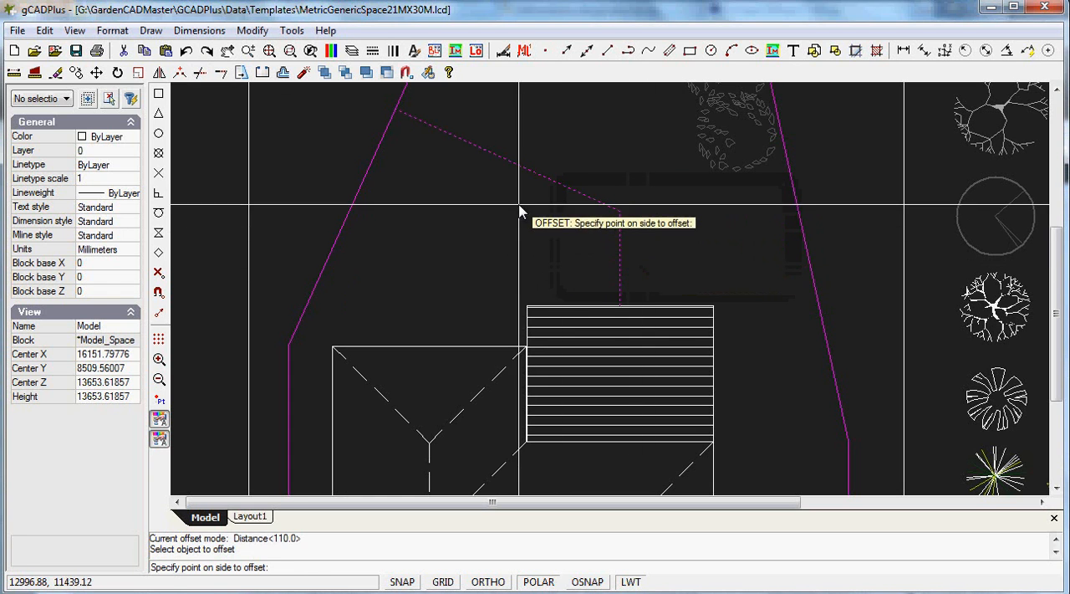
{"action": "left_click", "coordinate": [520, 219]}
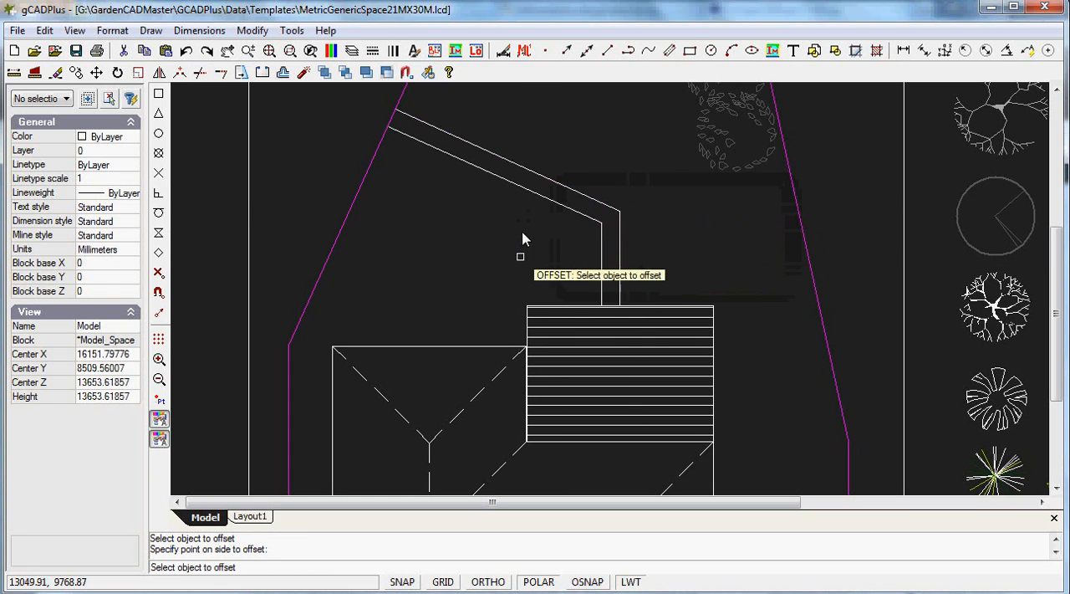
Offset the original bent path polyline by 600 to the side away from the house, and end the offset command
{"action": "left_click", "coordinate": [586, 201]}
{"action": "left_click", "coordinate": [590, 180]}
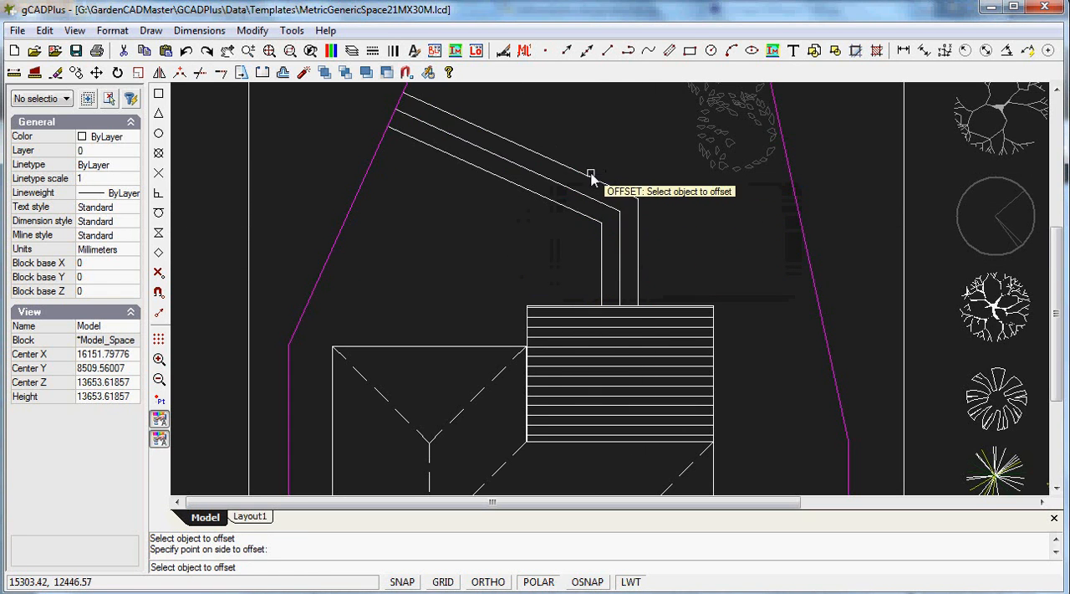
{"action": "right_click", "coordinate": [473, 240]}
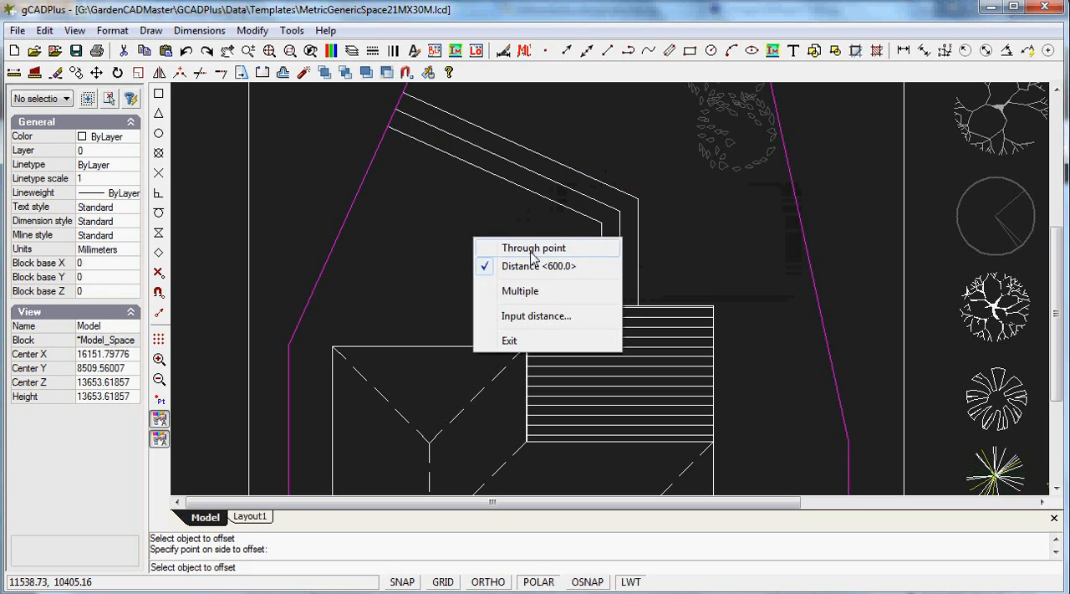
{"action": "left_click", "coordinate": [505, 342]}
Erase the path's middle line, and undo that erasure
{"action": "left_click", "coordinate": [568, 188]}
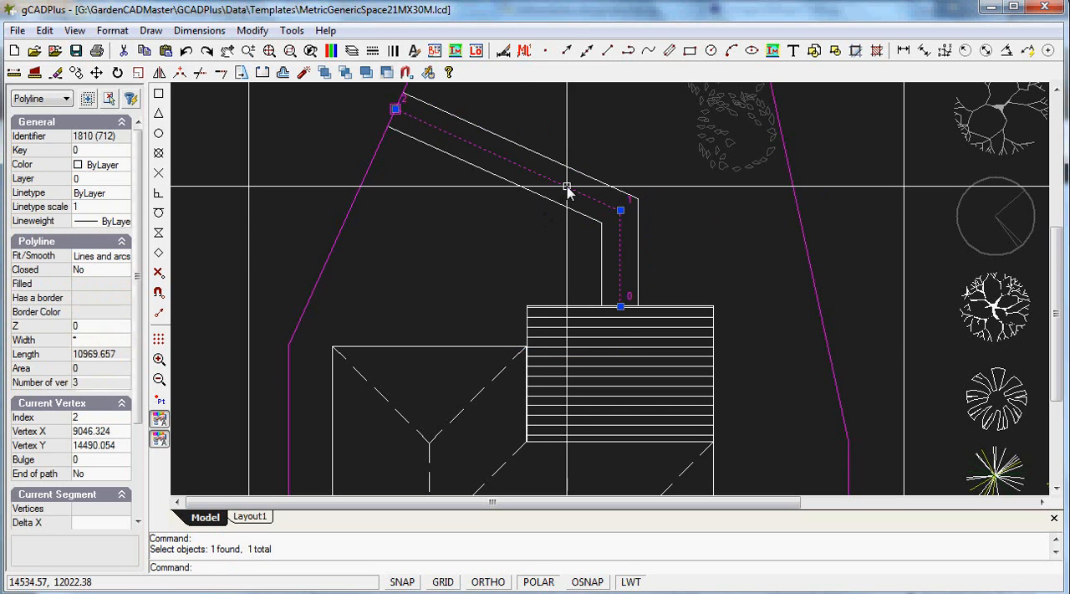
{"action": "right_click", "coordinate": [499, 263]}
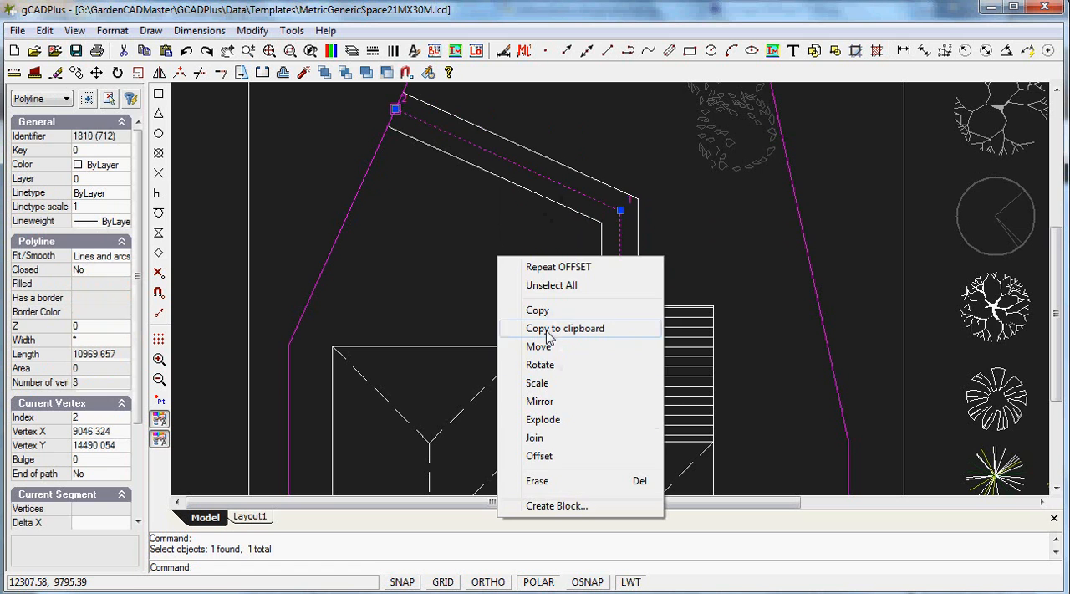
{"action": "left_click", "coordinate": [539, 482]}
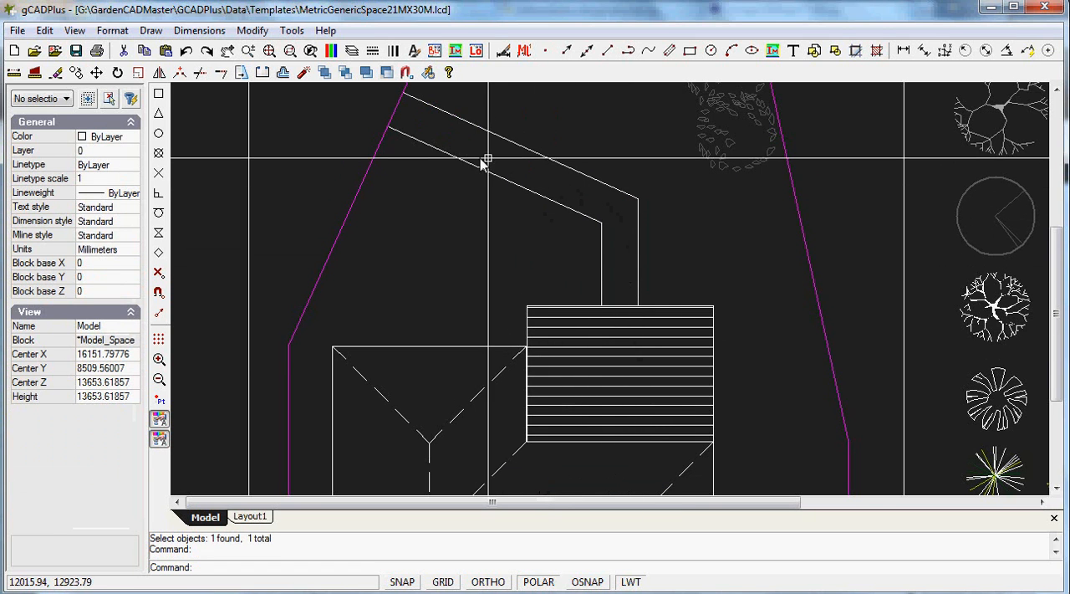
{"action": "left_click", "coordinate": [186, 52]}
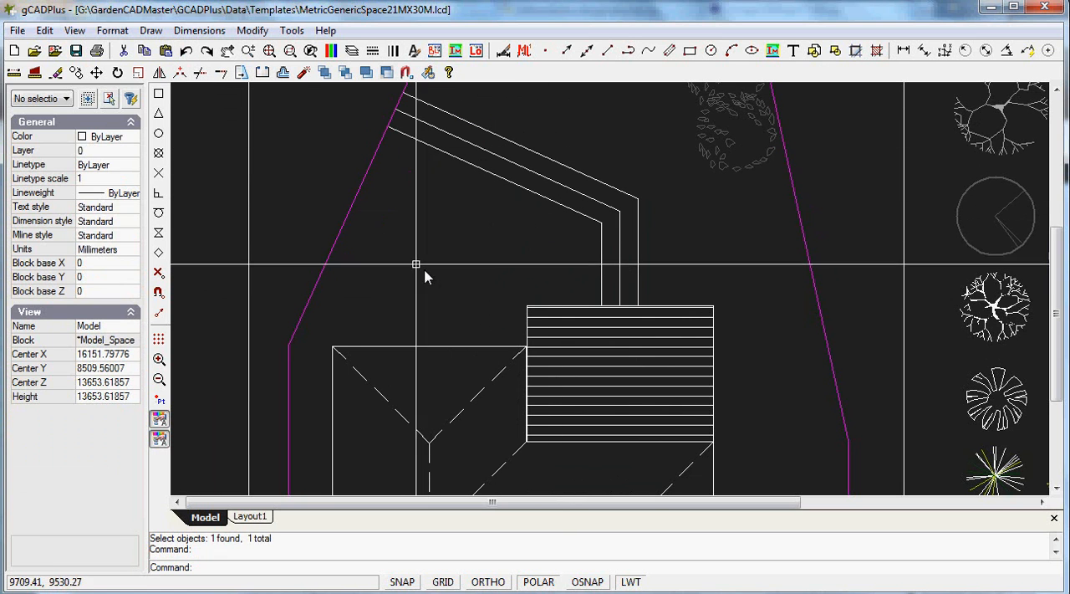
Draw a circle with a radius of about 2090 mm, centred on the slanted part of the path's middle line
{"action": "left_click", "coordinate": [149, 31]}
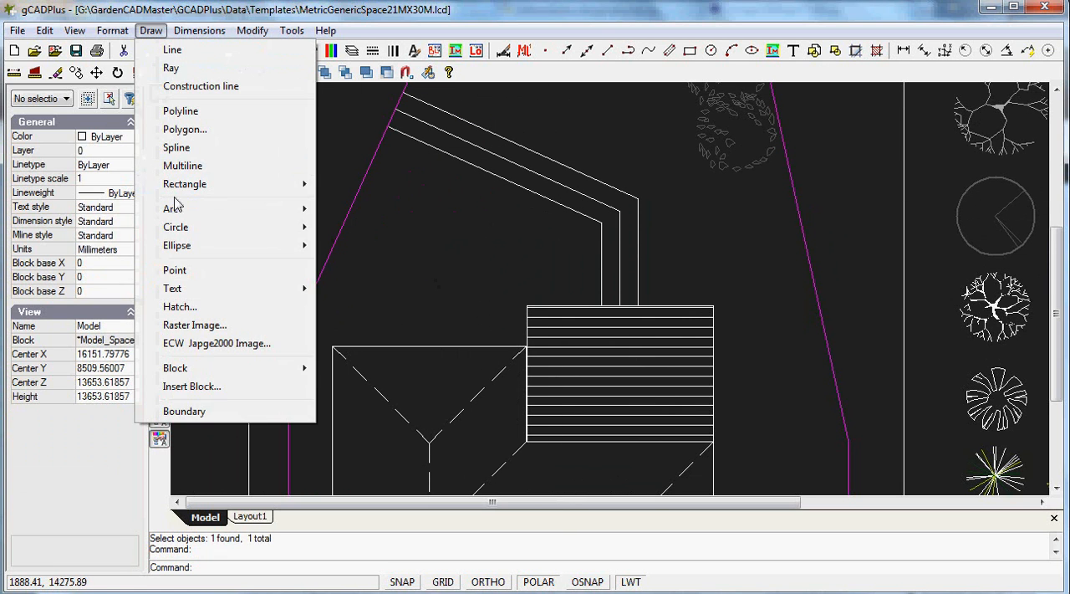
{"action": "mouse_move", "coordinate": [185, 234]}
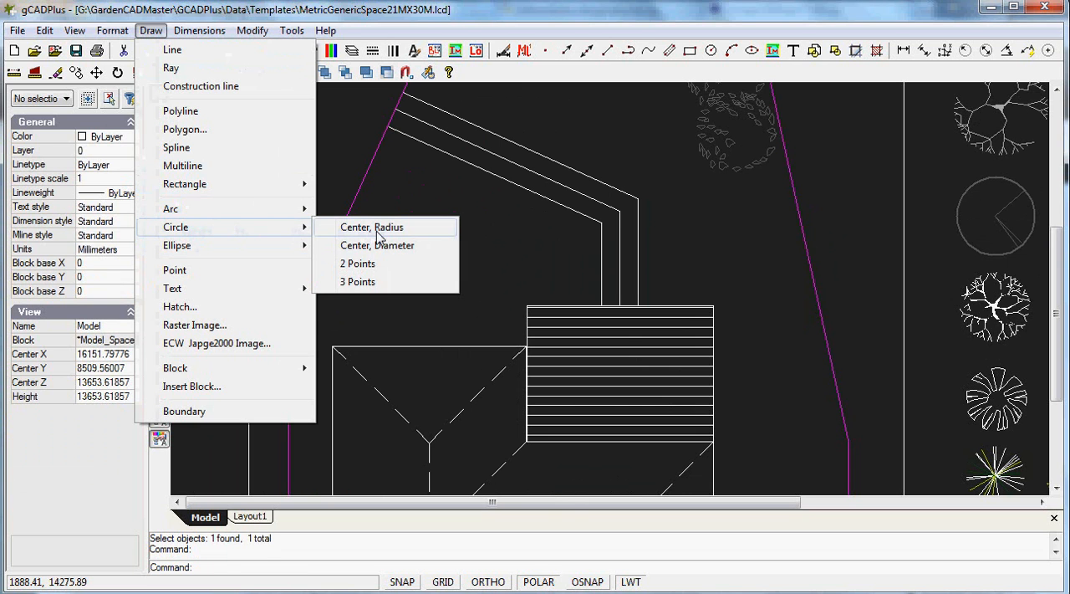
{"action": "left_click", "coordinate": [376, 231]}
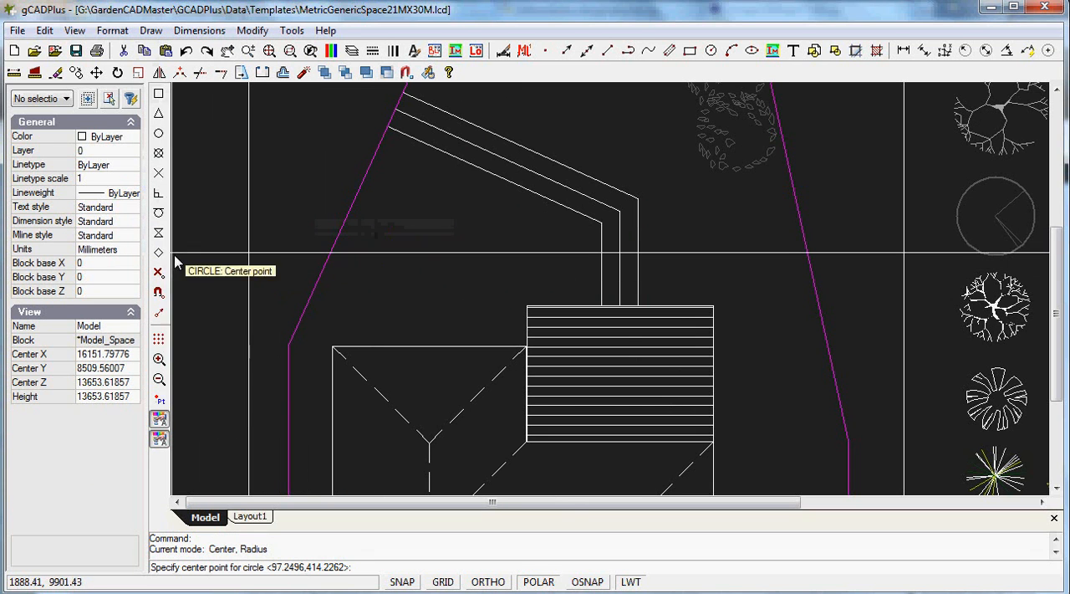
{"action": "left_click", "coordinate": [490, 151]}
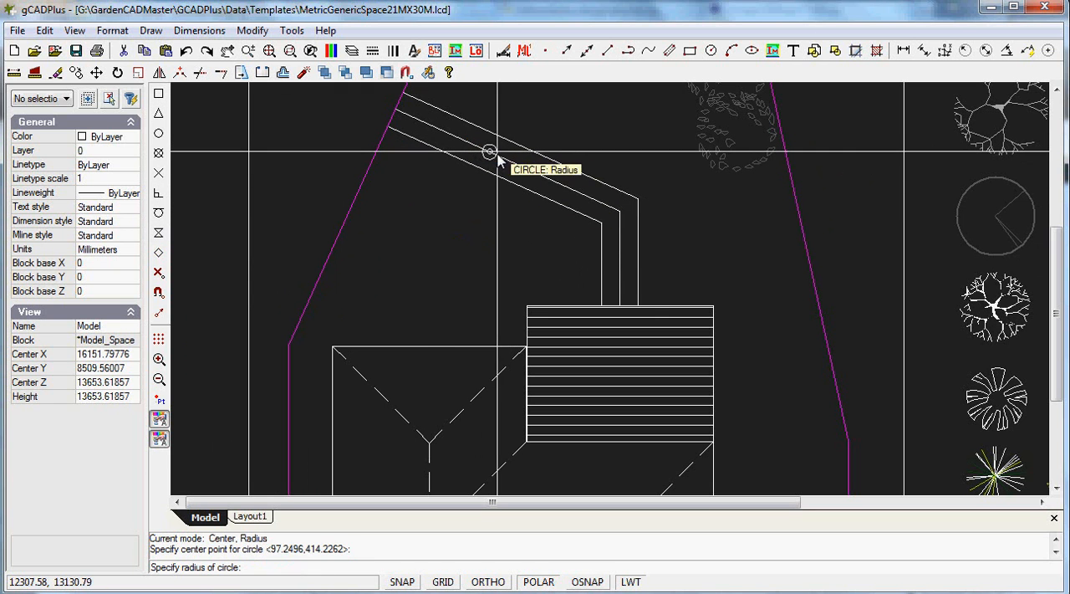
{"action": "left_click", "coordinate": [545, 192]}
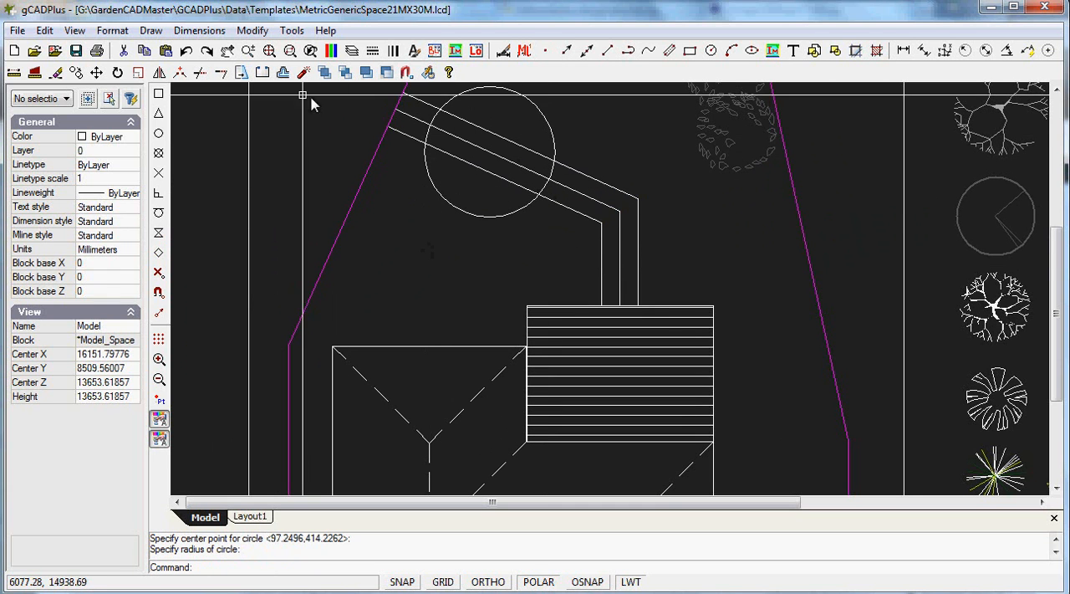
Trim the three path lines inside the circle, using the circle as the cutting edge
{"action": "left_click", "coordinate": [253, 30]}
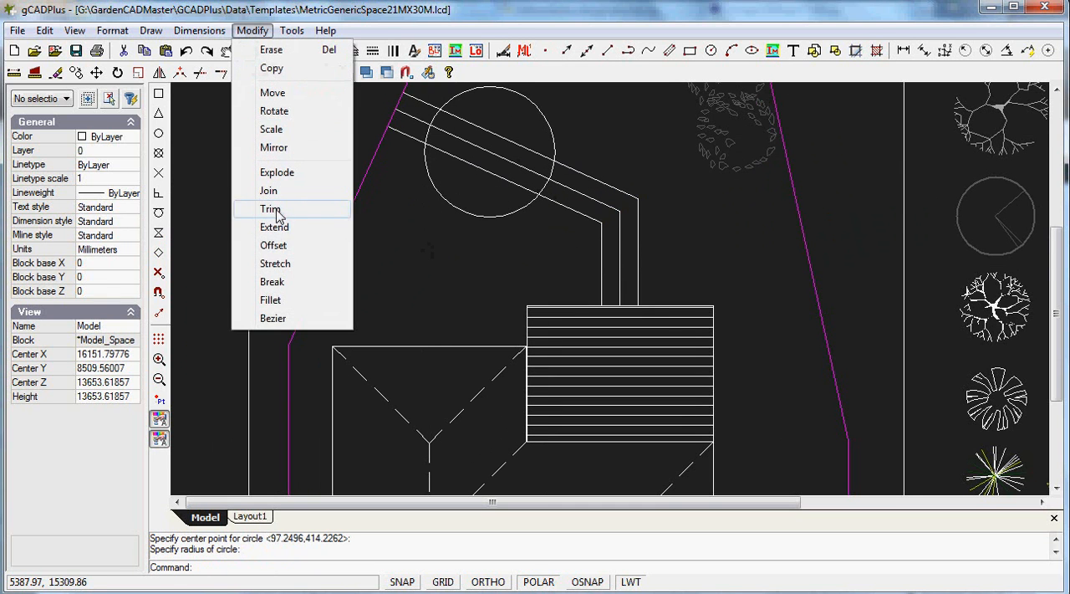
{"action": "left_click", "coordinate": [255, 209]}
{"action": "left_click", "coordinate": [517, 216]}
{"action": "key", "text": "Return"}
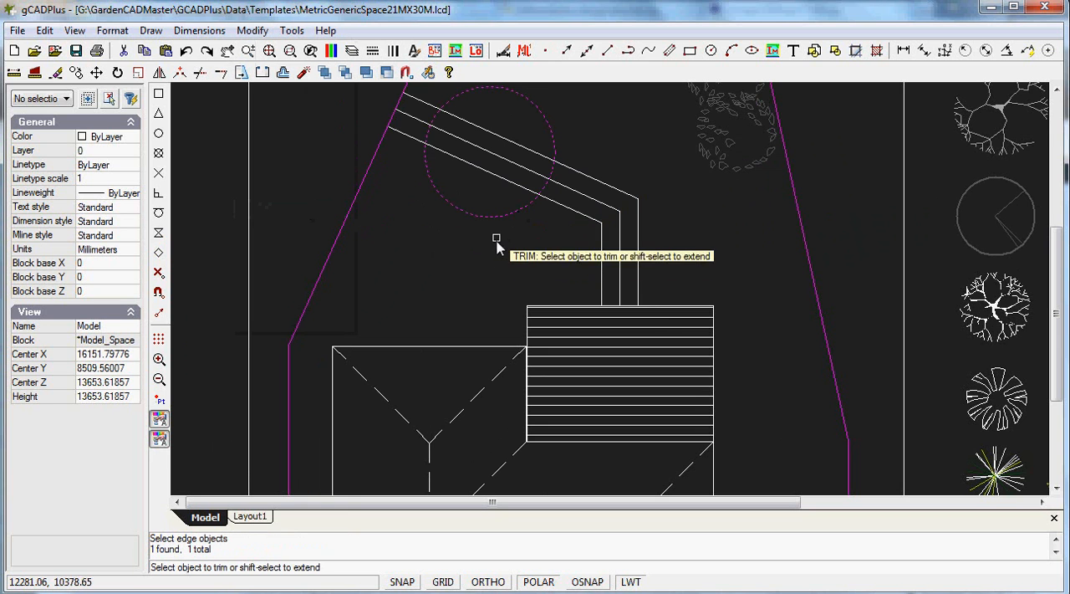
{"action": "left_click", "coordinate": [510, 184]}
{"action": "left_click", "coordinate": [521, 168]}
{"action": "left_click", "coordinate": [527, 149]}
{"action": "key", "text": "Return"}
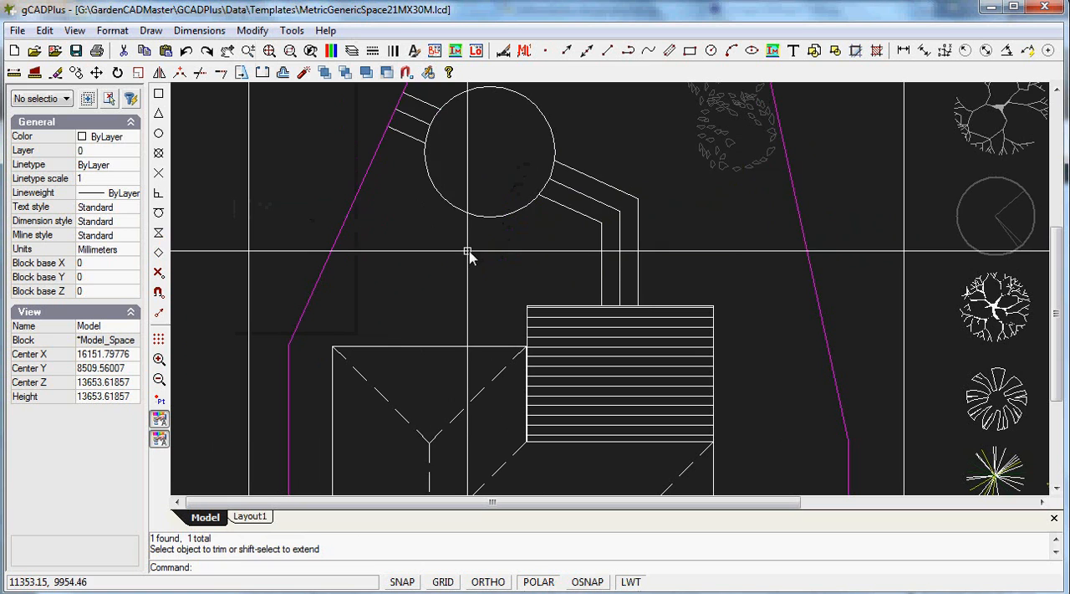
Erase the three leftover path pieces between the circle and the sloping boundary
{"action": "left_click", "coordinate": [410, 139]}
{"action": "left_click", "coordinate": [418, 117]}
{"action": "left_click", "coordinate": [423, 100]}
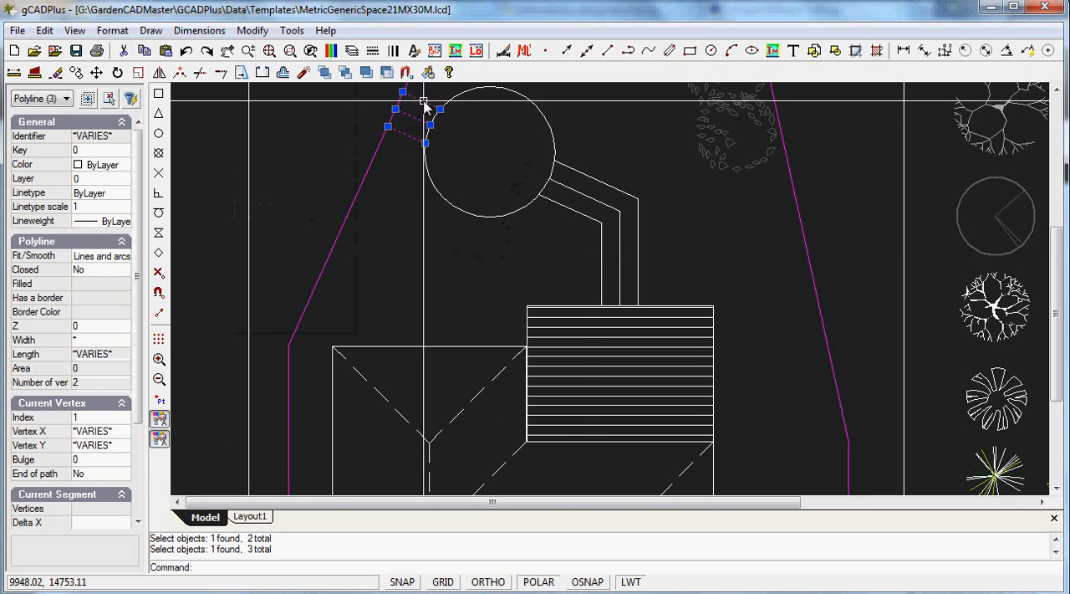
{"action": "right_click", "coordinate": [418, 261]}
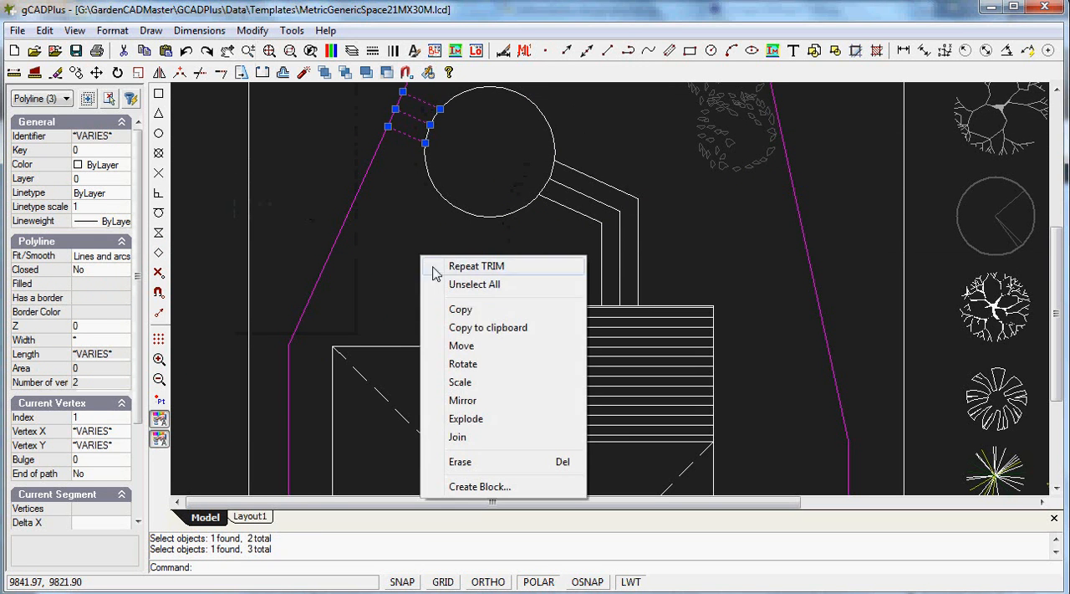
{"action": "left_click", "coordinate": [472, 462]}
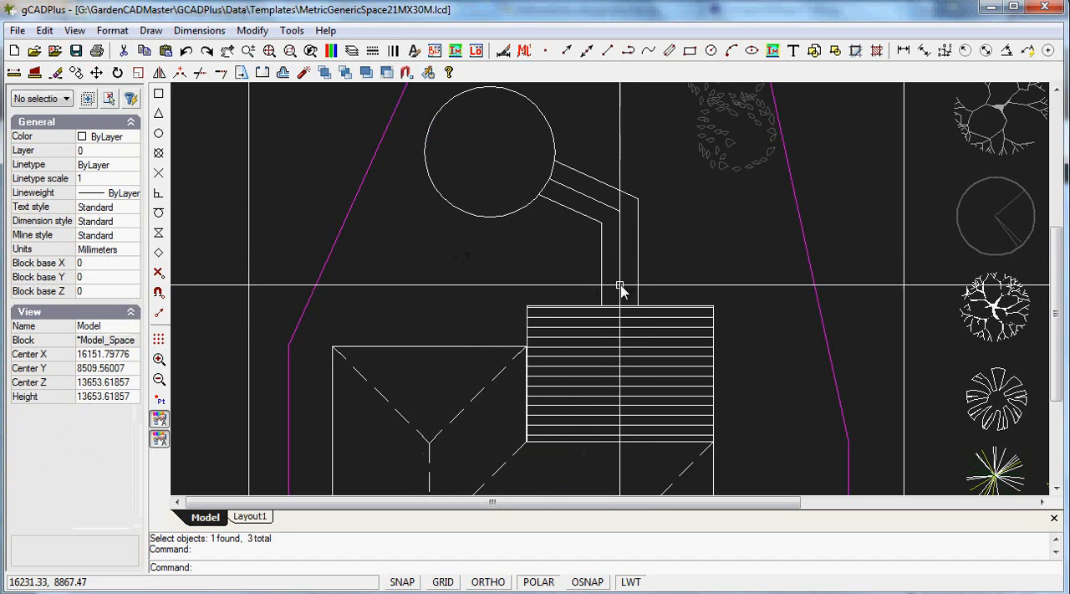
Erase the middle line of the remaining path between the circle and the deck
{"action": "left_click", "coordinate": [607, 214]}
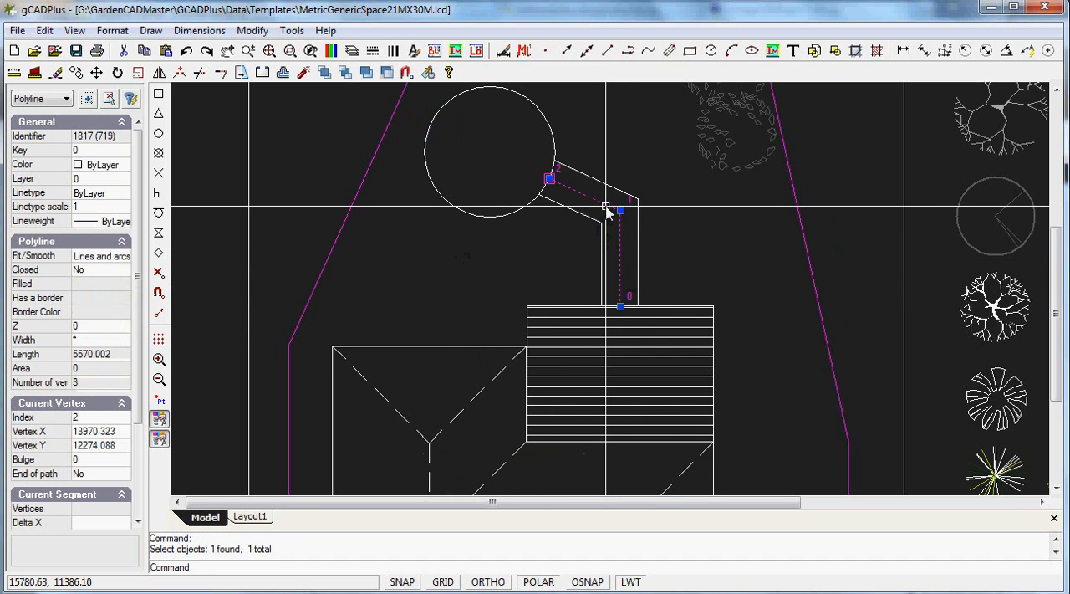
{"action": "right_click", "coordinate": [613, 218]}
{"action": "left_click", "coordinate": [644, 431]}
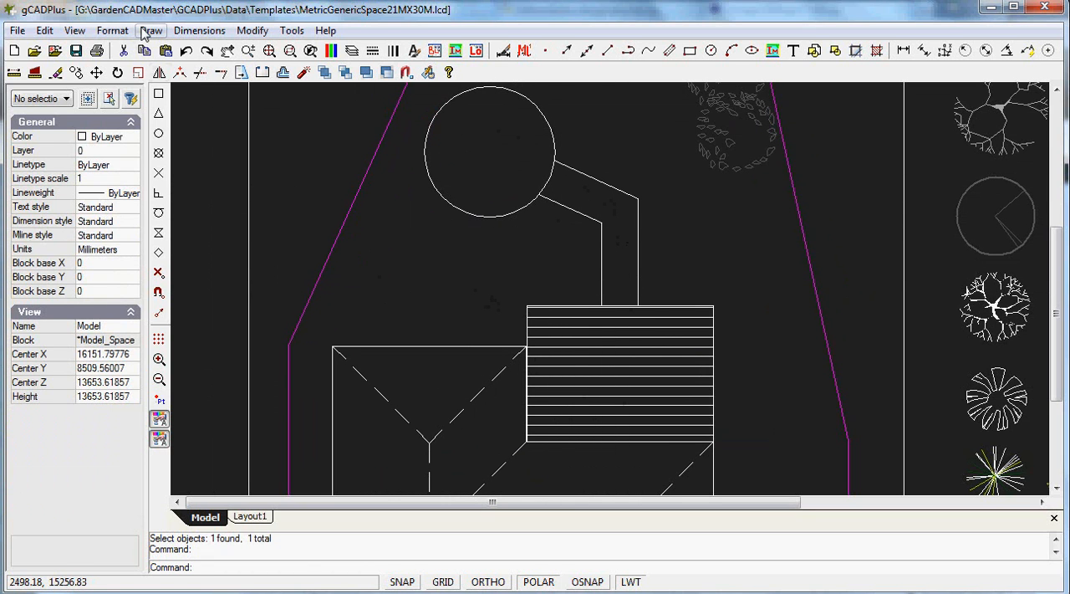
Draw a smaller concentric circle, about a third of the radius, at the centre of the existing circle
{"action": "left_click", "coordinate": [479, 218]}
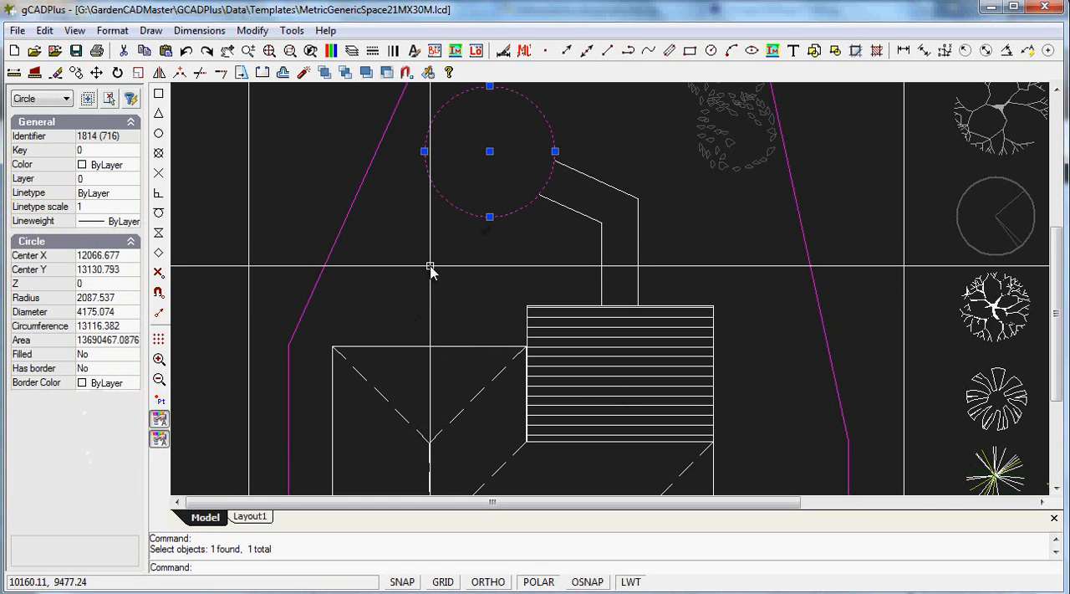
{"action": "key", "text": "Escape"}
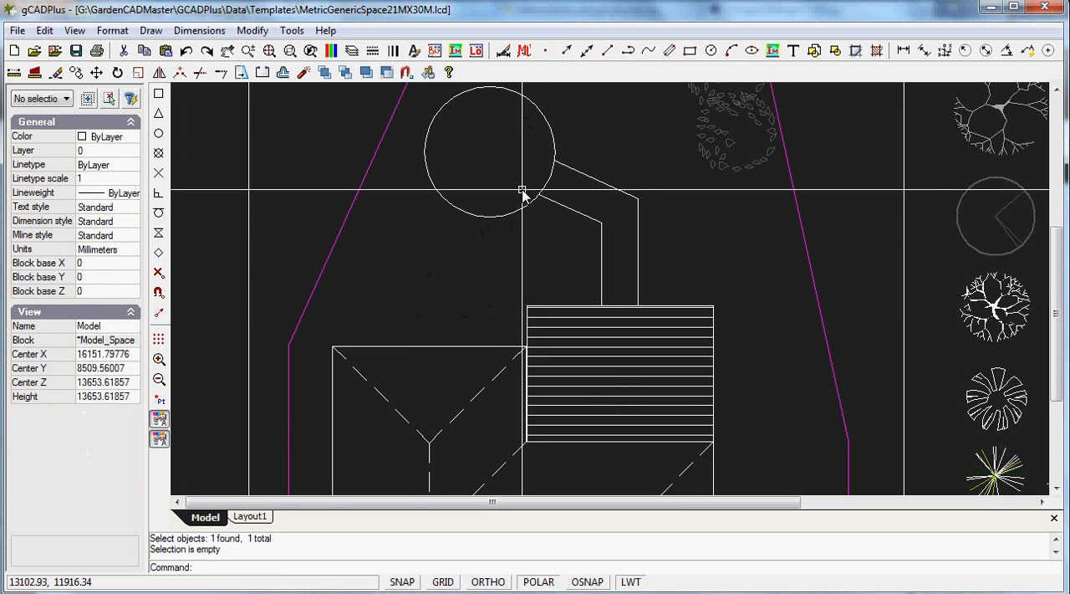
{"action": "left_click", "coordinate": [153, 32]}
{"action": "mouse_move", "coordinate": [205, 227]}
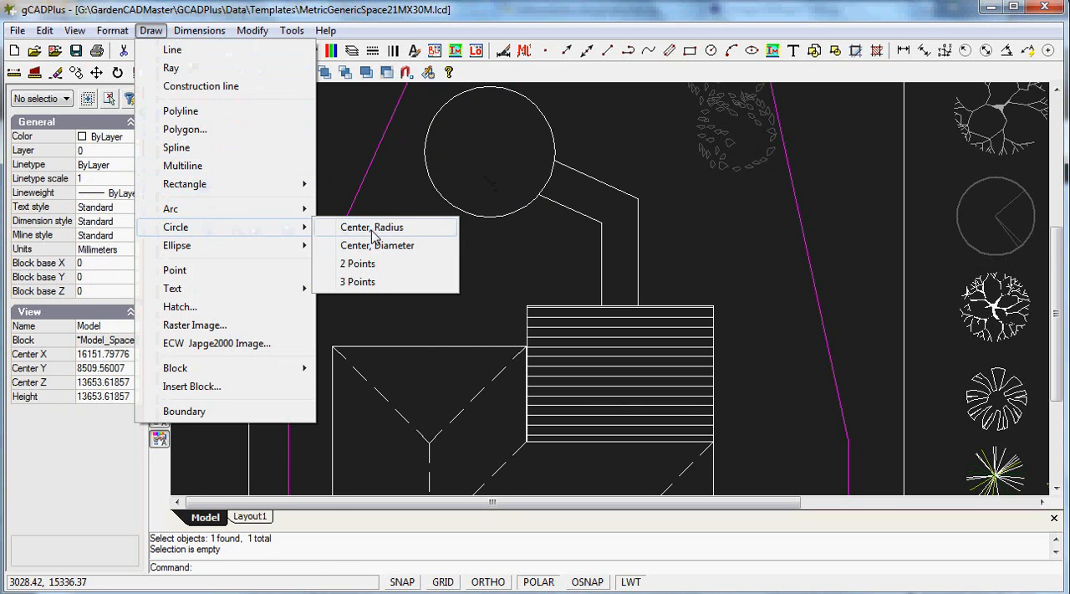
{"action": "left_click", "coordinate": [351, 211]}
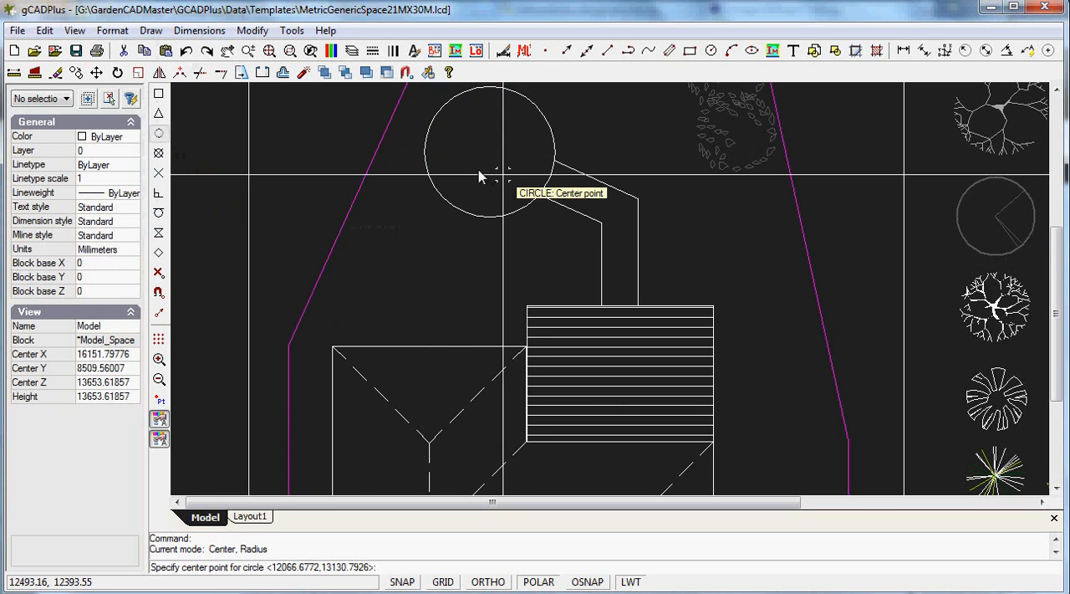
{"action": "left_click", "coordinate": [533, 206]}
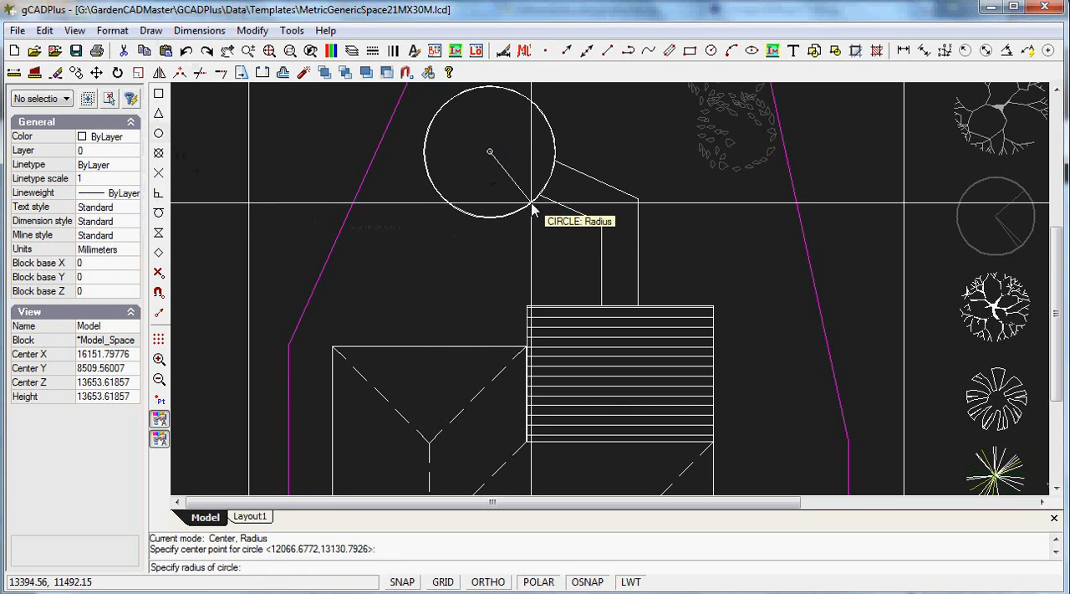
{"action": "left_click", "coordinate": [512, 162]}
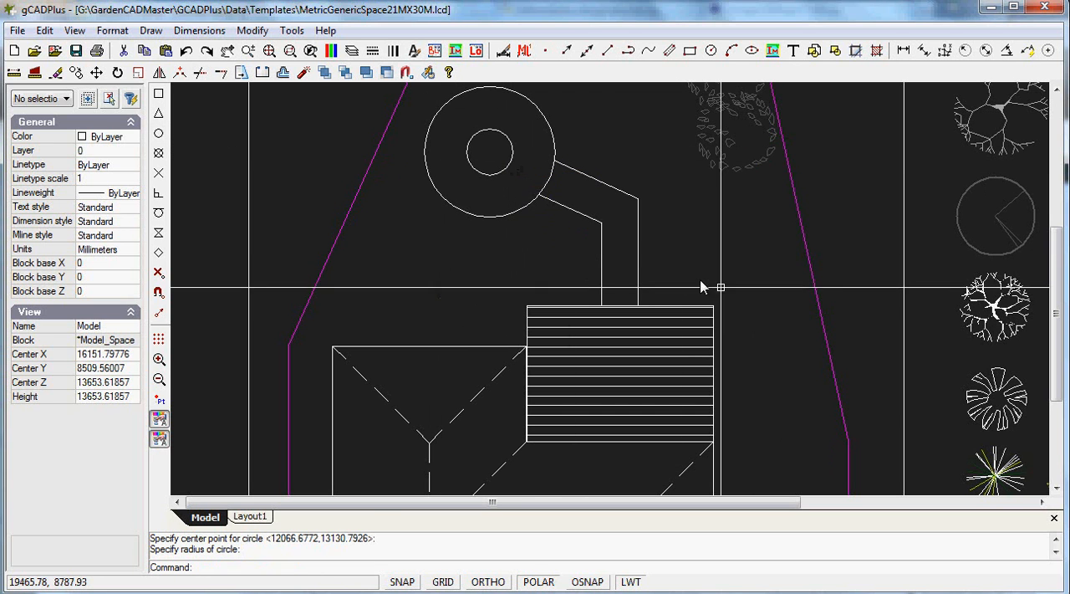
Copy the white branching large shrub symbol from the symbols beside the plan to the centre of the concentric circles
{"action": "scroll", "coordinate": [784, 311], "scroll_direction": "down", "scroll_amount": 1}
{"action": "scroll", "coordinate": [784, 311], "scroll_direction": "down", "scroll_amount": 1}
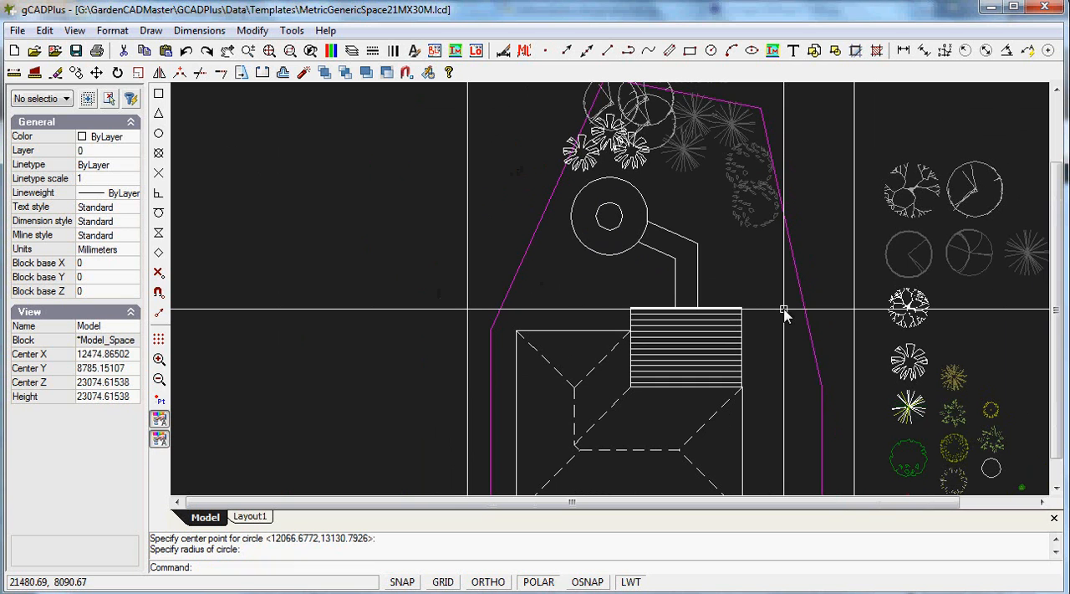
{"action": "left_click", "coordinate": [910, 309]}
{"action": "right_click", "coordinate": [949, 346]}
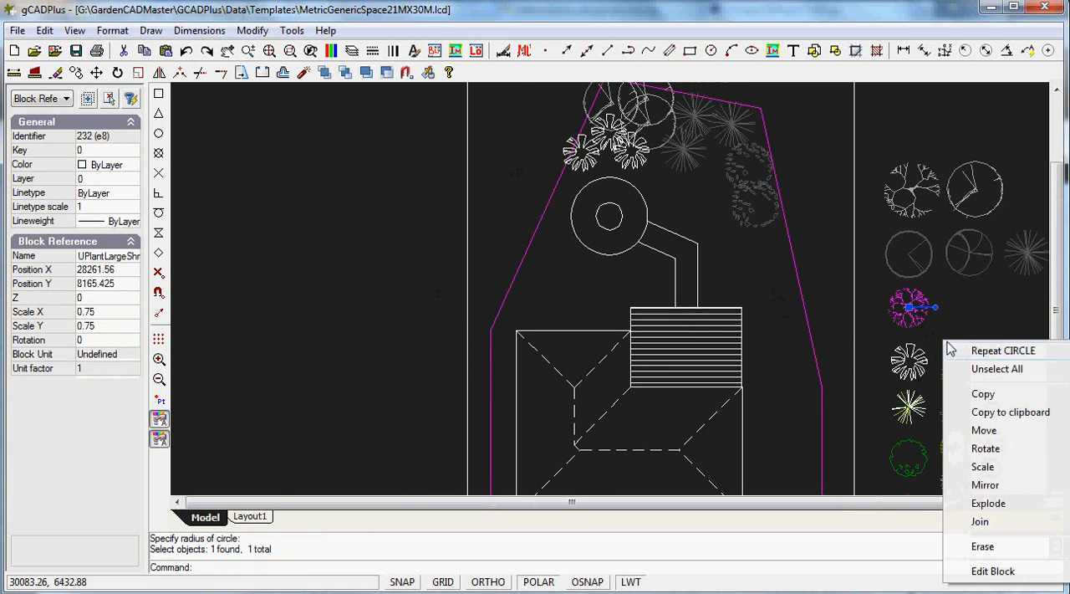
{"action": "left_click", "coordinate": [986, 396]}
{"action": "left_click", "coordinate": [909, 308]}
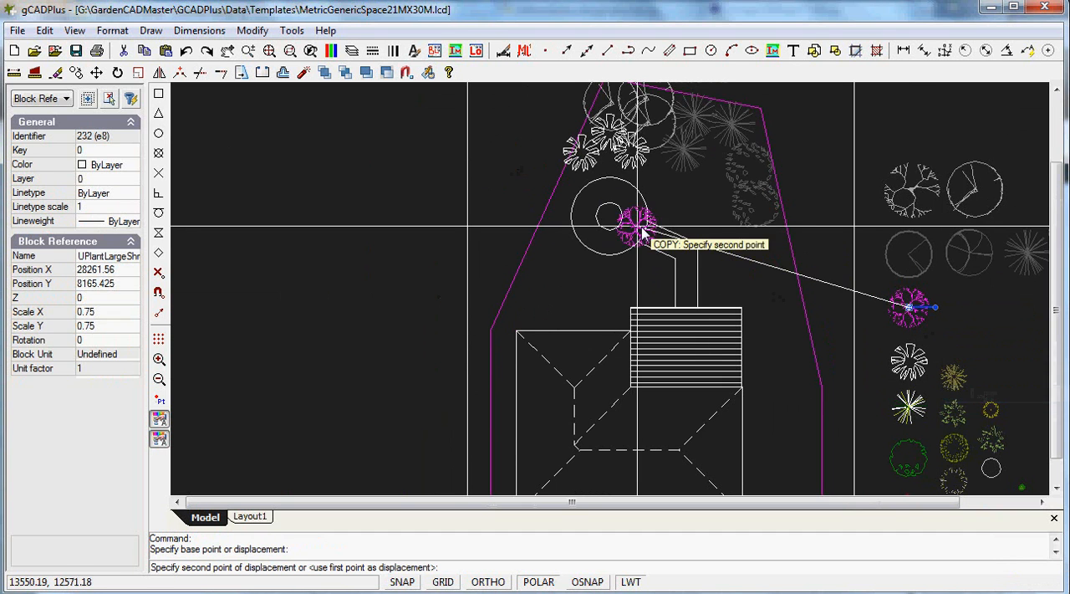
{"action": "left_click", "coordinate": [610, 217]}
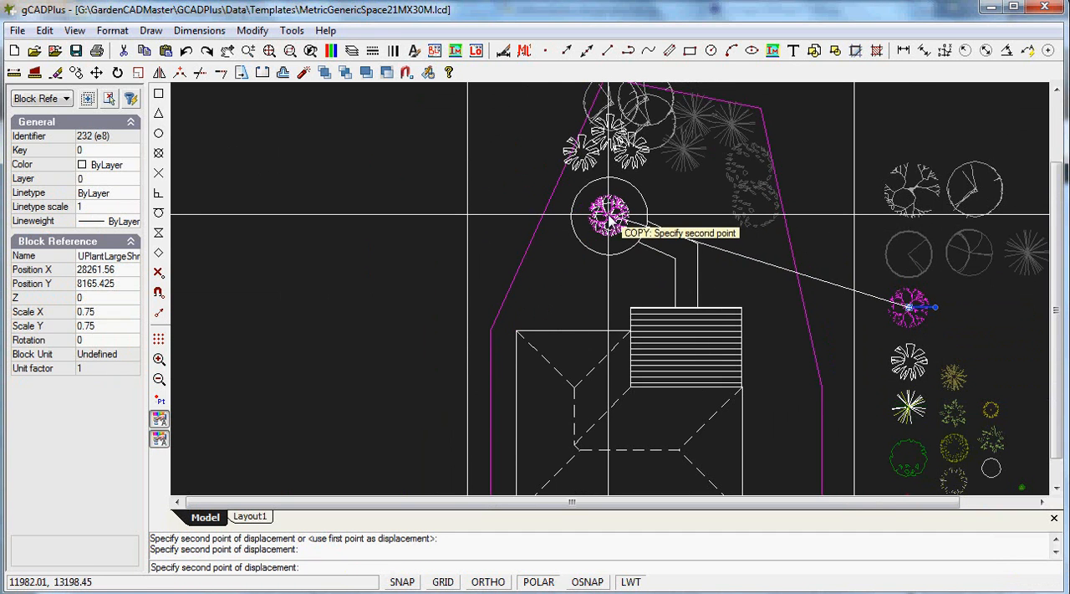
{"action": "right_click", "coordinate": [562, 288]}
{"action": "left_click", "coordinate": [600, 295]}
Scale the shrub symbol in the concentric circles by a factor of 3 about their centre, and clear the selection
{"action": "scroll", "coordinate": [626, 251], "scroll_direction": "up", "scroll_amount": 4}
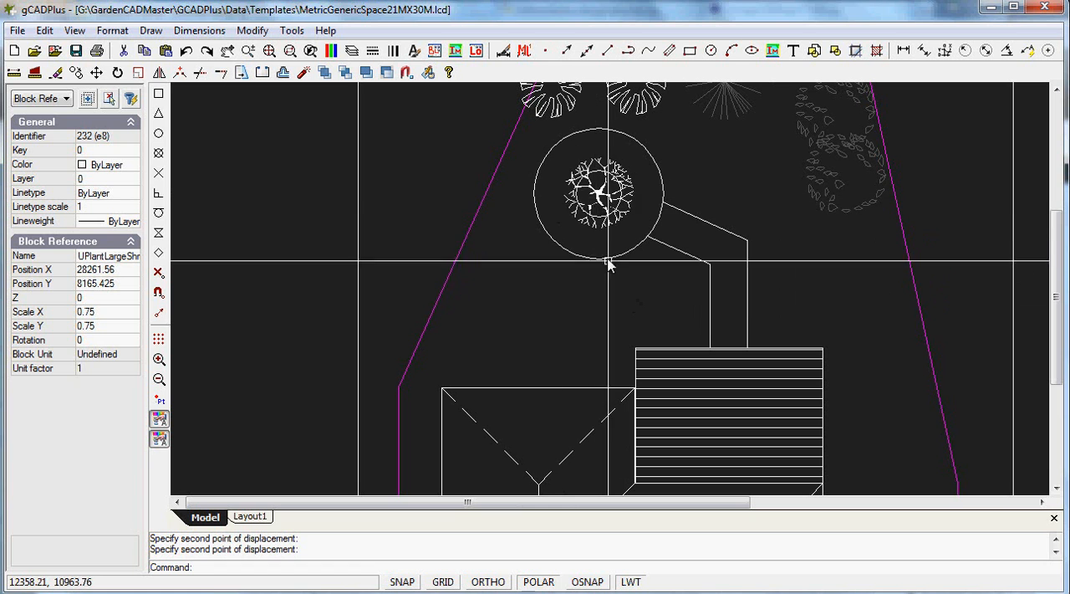
{"action": "left_click", "coordinate": [599, 193]}
{"action": "right_click", "coordinate": [599, 196]}
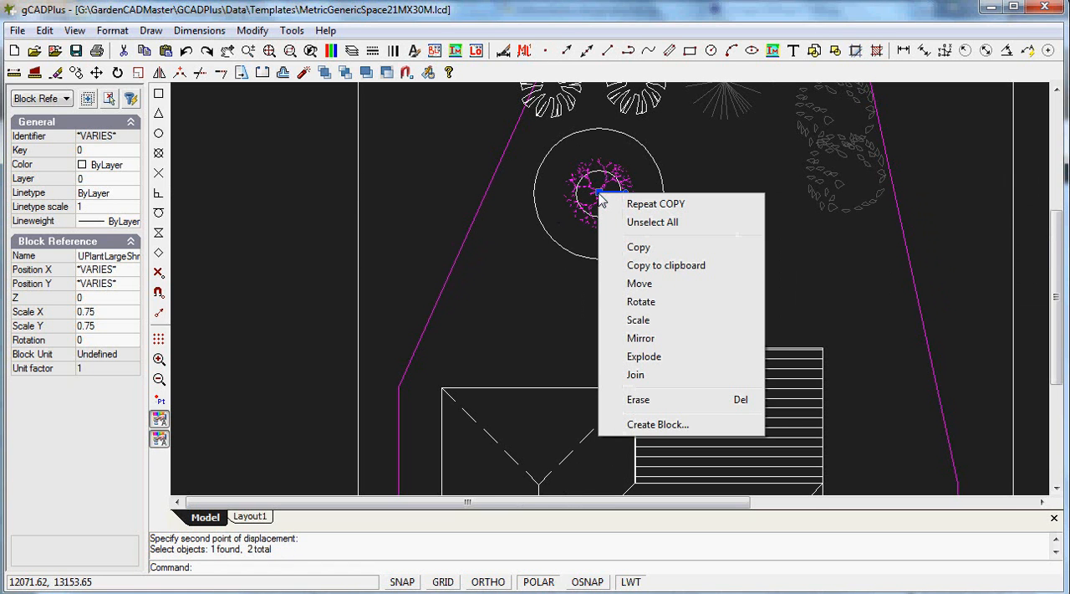
{"action": "left_click", "coordinate": [638, 321]}
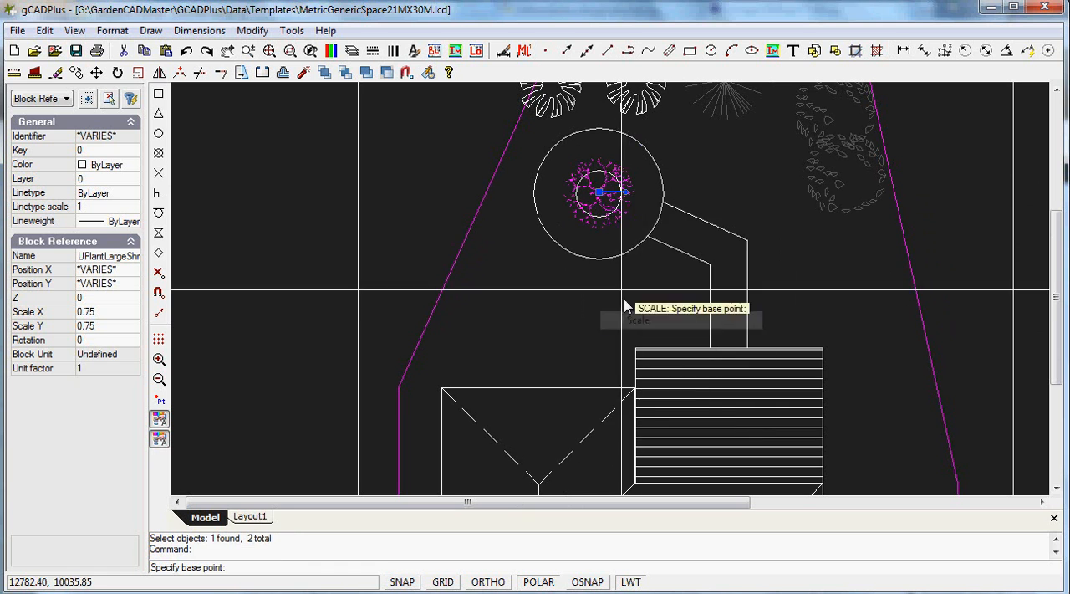
{"action": "left_click", "coordinate": [600, 194]}
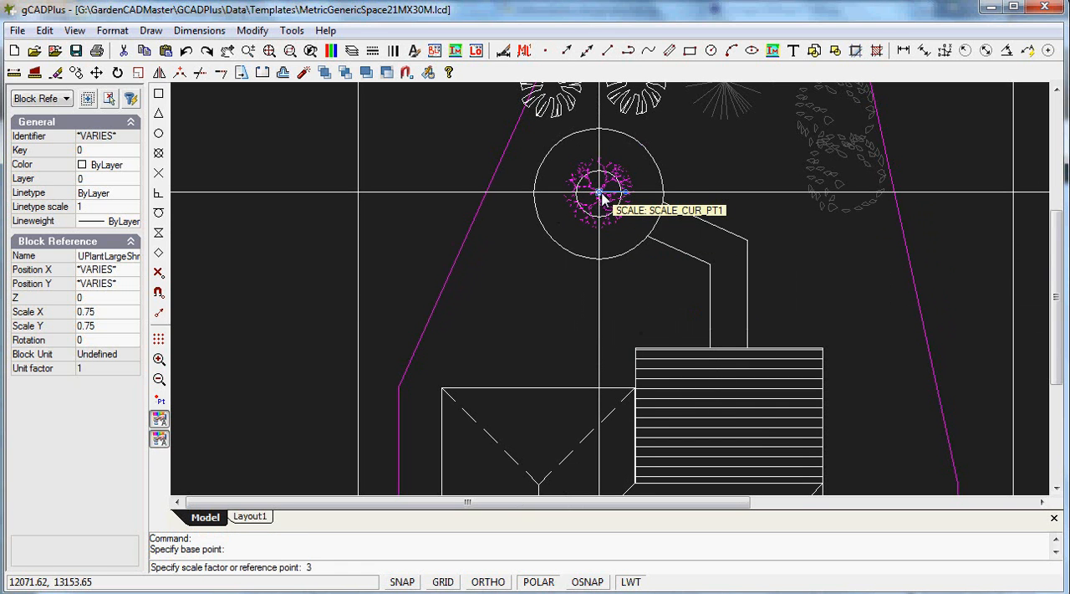
{"action": "type", "text": "3"}
{"action": "key", "text": "Return"}
{"action": "key", "text": "Escape"}
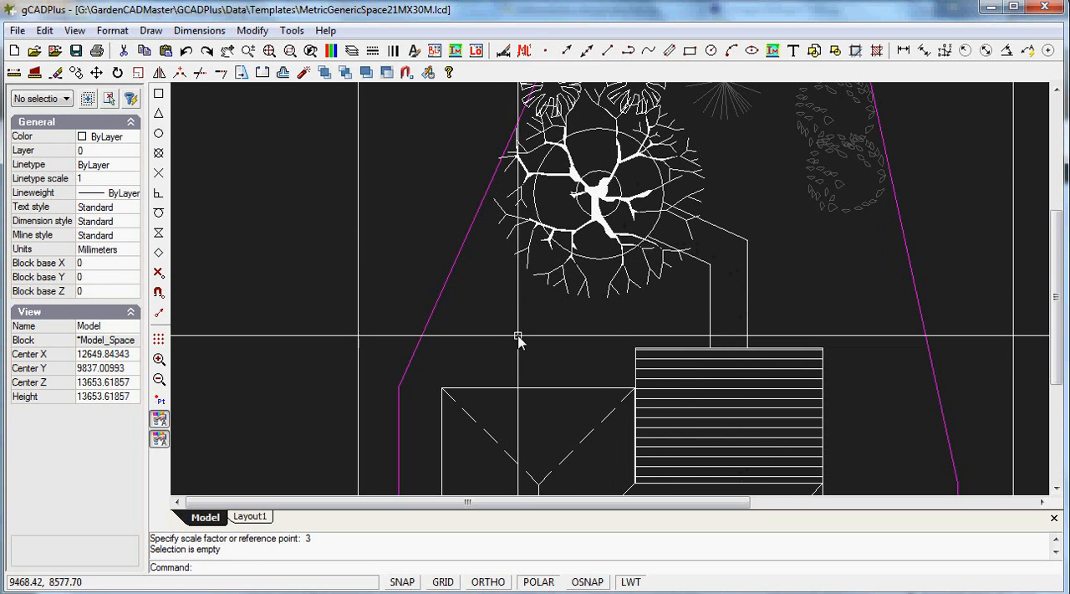
{"action": "scroll", "coordinate": [616, 333], "scroll_direction": "down", "scroll_amount": 1}
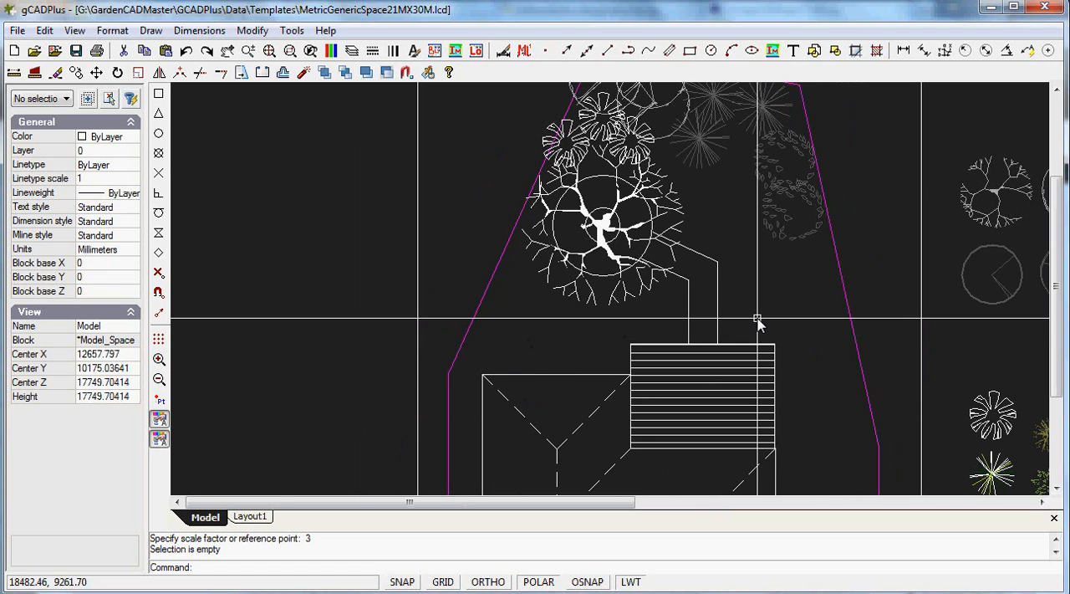
Display the garden plan in the Layout1 paper space
{"action": "scroll", "coordinate": [831, 411], "scroll_direction": "down", "scroll_amount": 1}
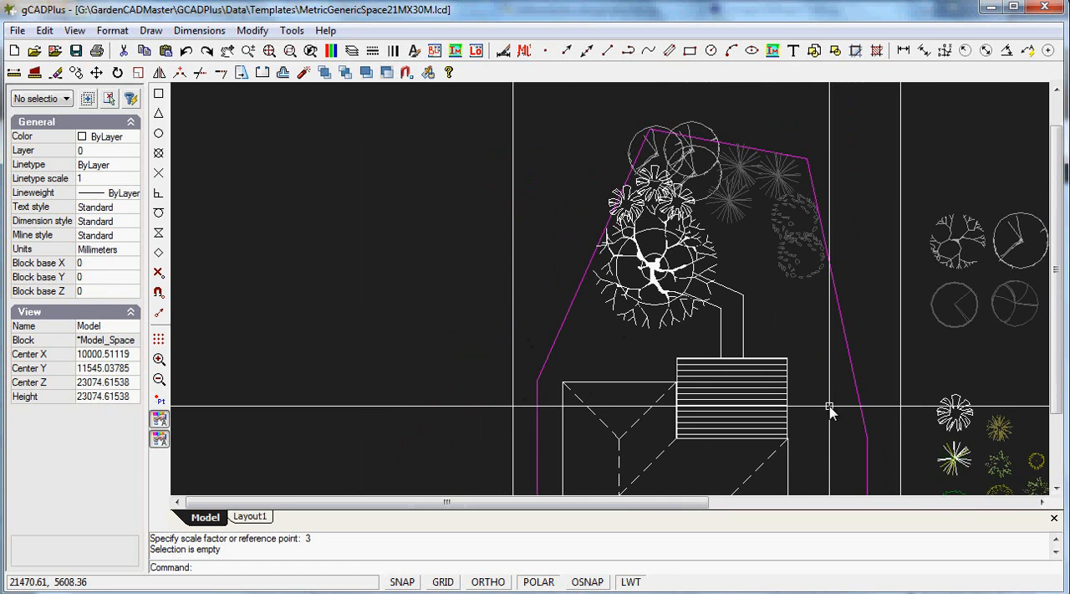
{"action": "left_click_drag", "start_coordinate": [1055, 378], "coordinate": [1053, 494]}
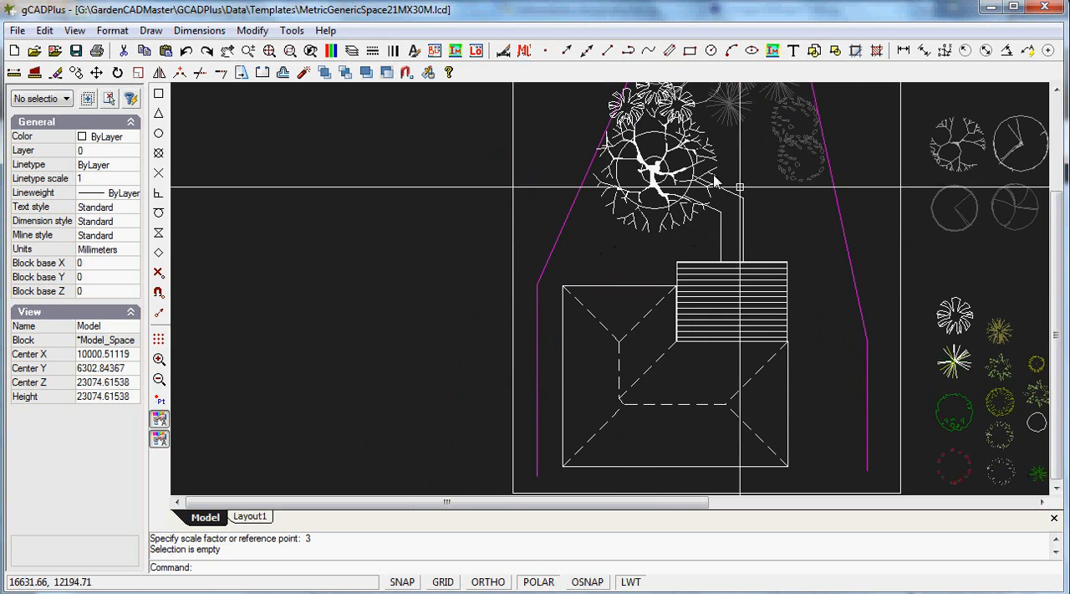
{"action": "left_click", "coordinate": [248, 518]}
Copy the small green shrub beneath the large tree five times, forming a slanted row parallel to the boundary down to the house
{"action": "right_click", "coordinate": [811, 245]}
{"action": "left_click", "coordinate": [867, 251]}
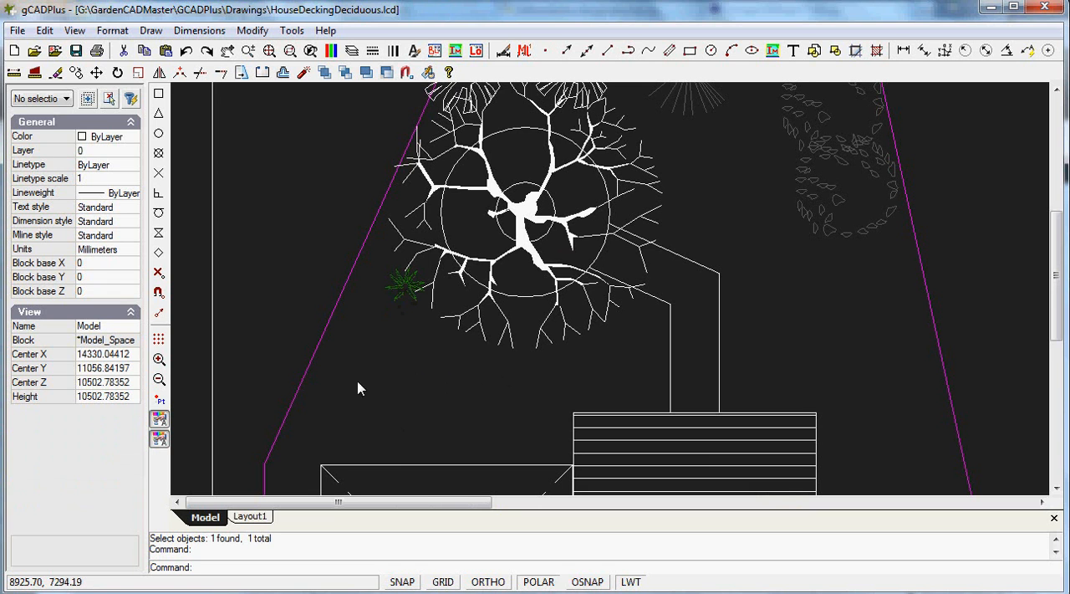
{"action": "left_click", "coordinate": [405, 285]}
{"action": "right_click", "coordinate": [405, 286]}
{"action": "left_click", "coordinate": [444, 336]}
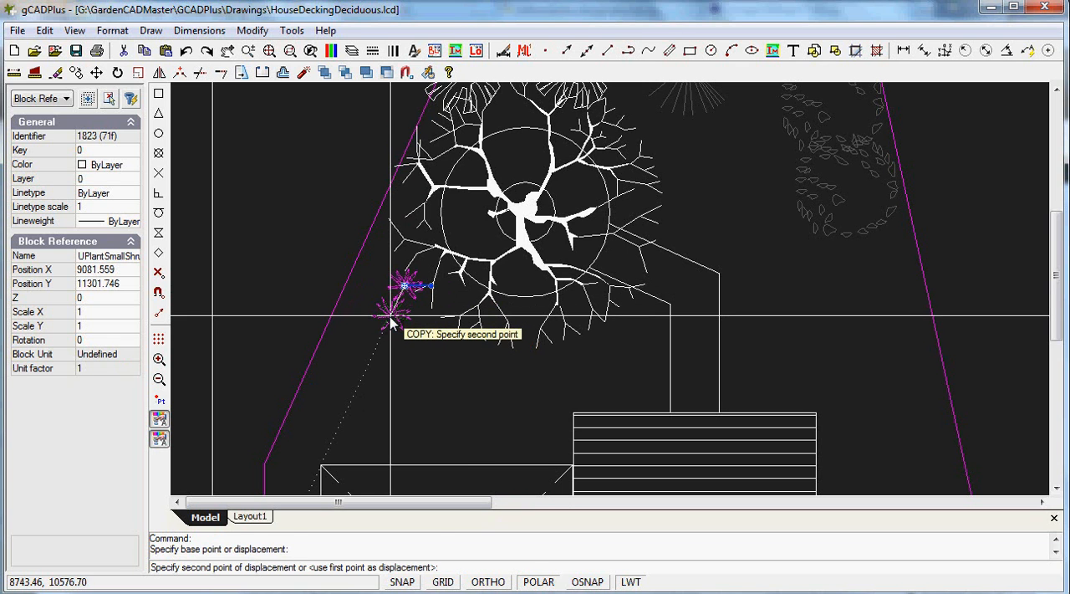
{"action": "left_click", "coordinate": [374, 351]}
{"action": "left_click", "coordinate": [360, 383]}
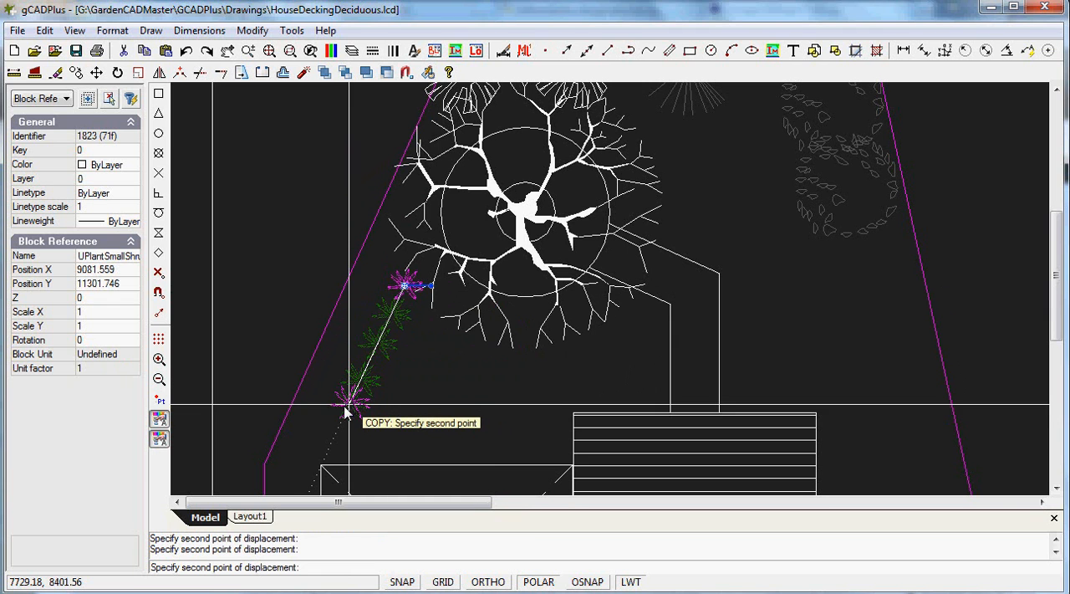
{"action": "left_click", "coordinate": [344, 411]}
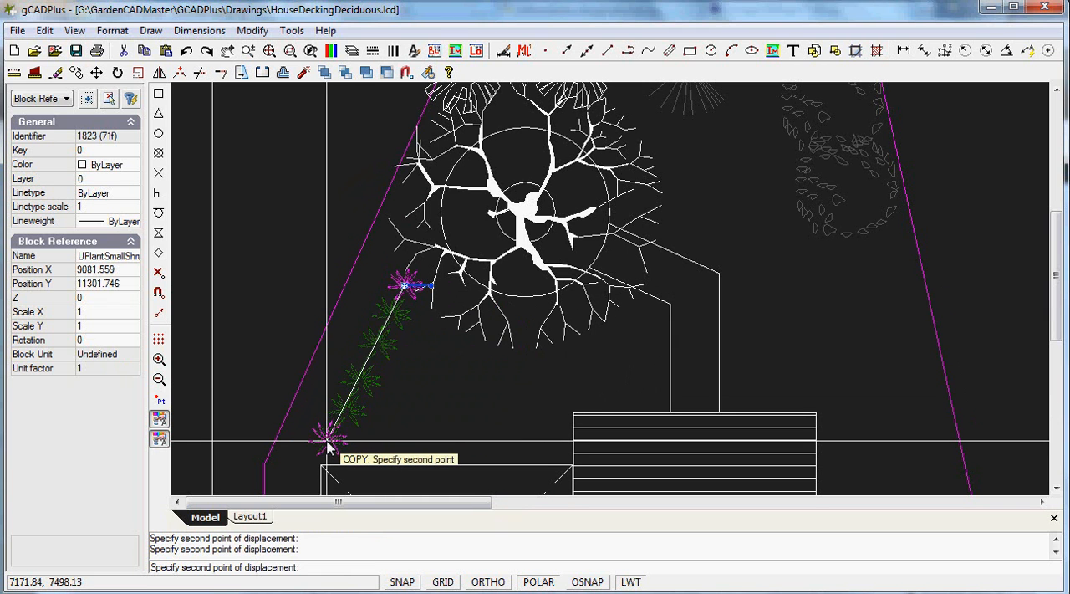
{"action": "left_click", "coordinate": [330, 449]}
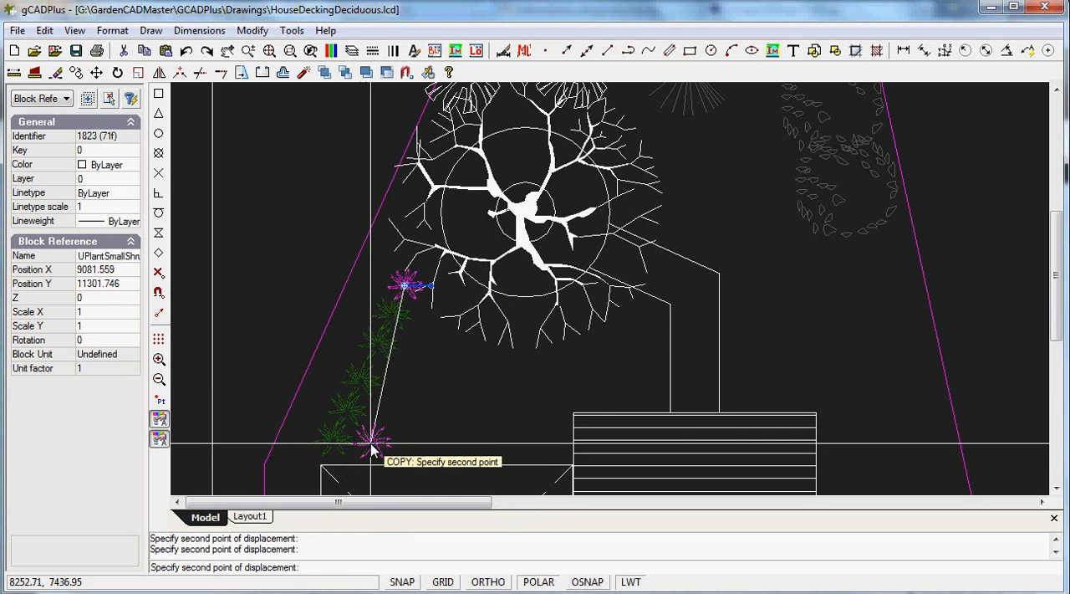
{"action": "right_click", "coordinate": [372, 443]}
{"action": "left_click", "coordinate": [406, 452]}
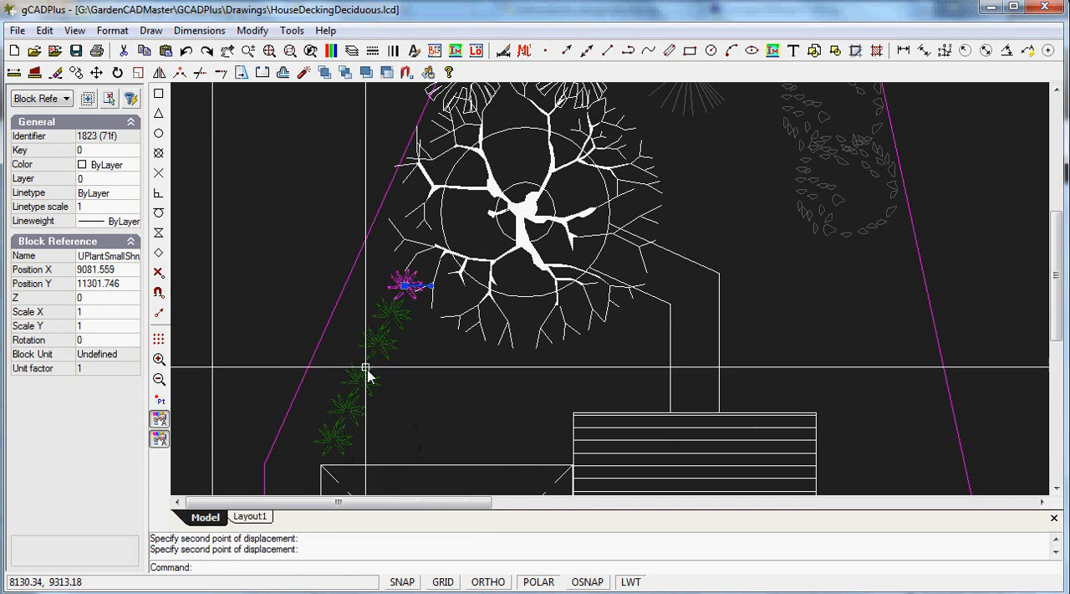
{"action": "key", "text": "Escape"}
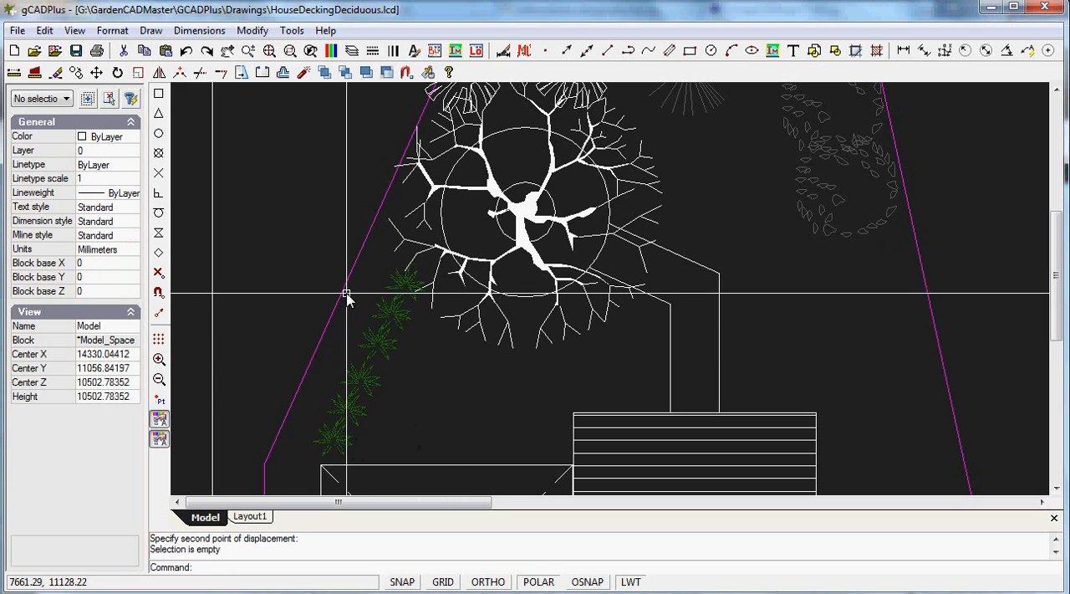
Copy the row of six green shrubs five times side by side towards the path, filling the area above the house
{"action": "left_click", "coordinate": [402, 286]}
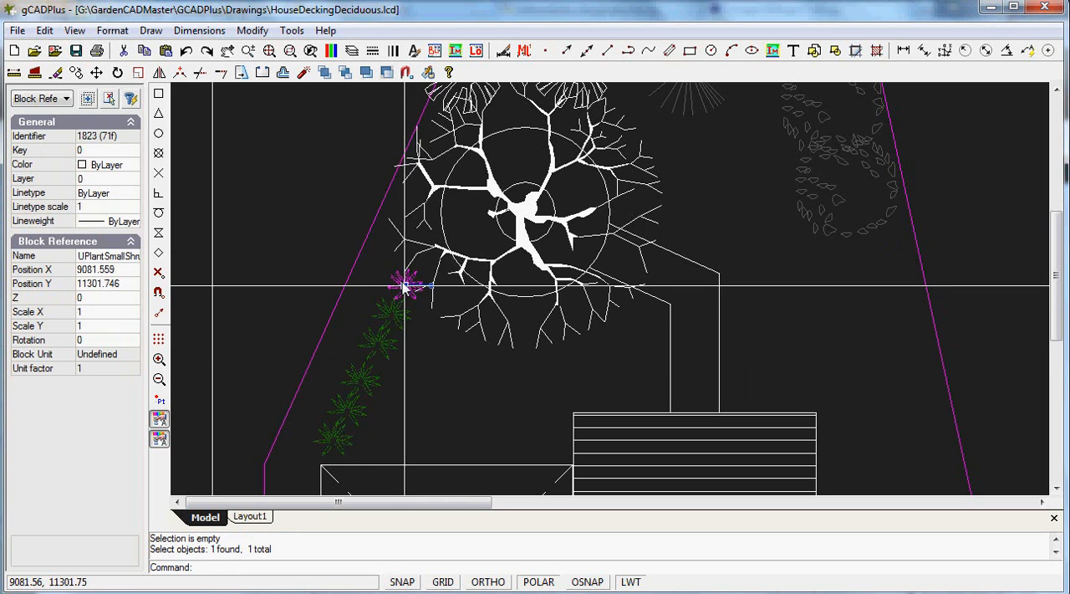
{"action": "left_click", "coordinate": [392, 315]}
{"action": "left_click", "coordinate": [388, 346]}
{"action": "left_click", "coordinate": [360, 382]}
{"action": "left_click", "coordinate": [346, 410]}
{"action": "left_click", "coordinate": [335, 440]}
{"action": "right_click", "coordinate": [433, 388]}
{"action": "left_click", "coordinate": [473, 440]}
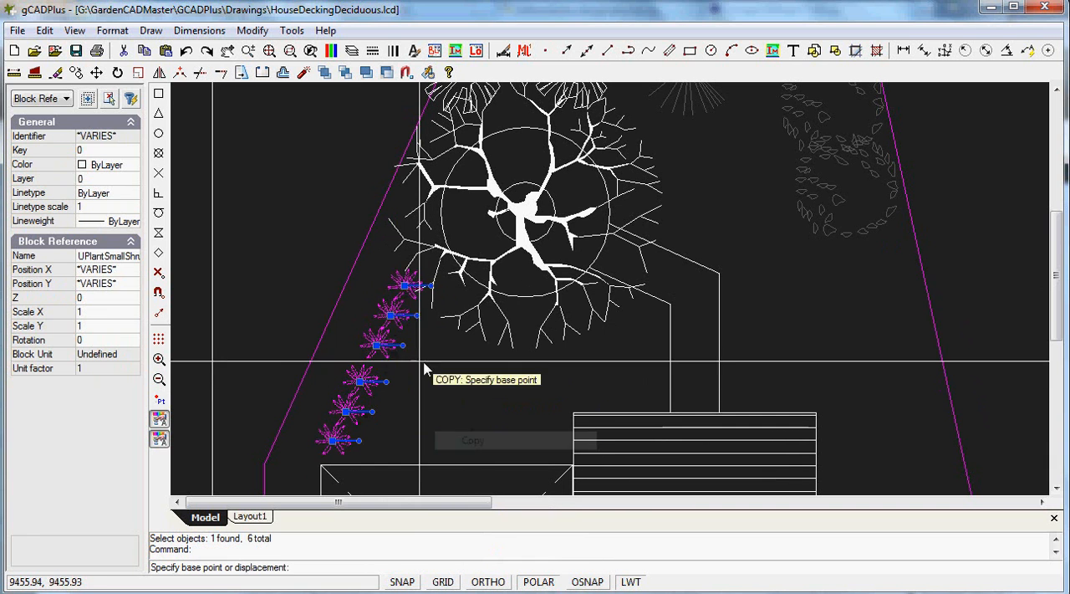
{"action": "left_click", "coordinate": [377, 345]}
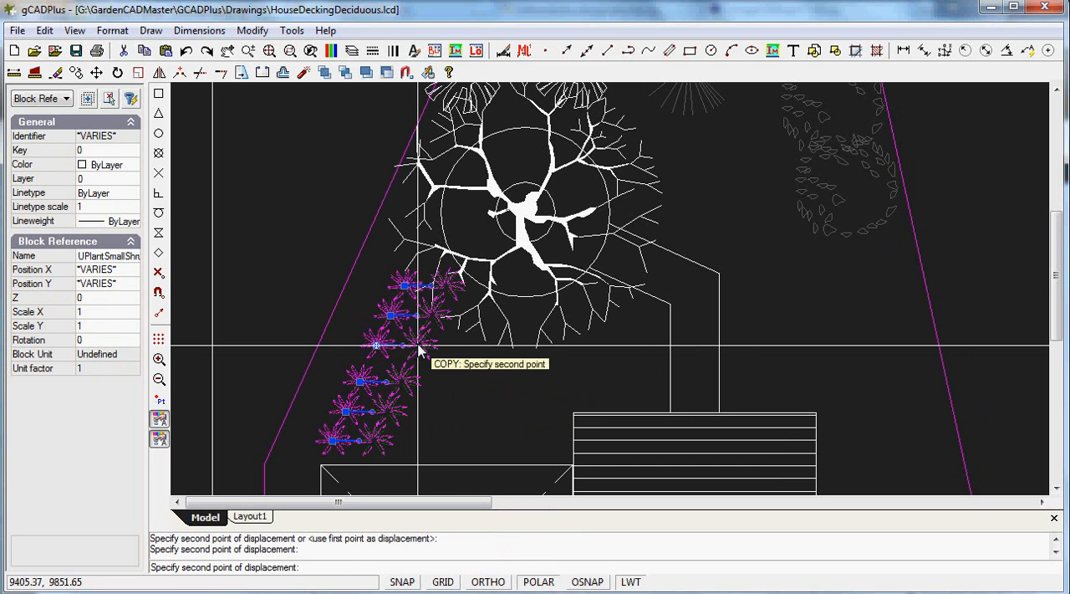
{"action": "left_click", "coordinate": [462, 348]}
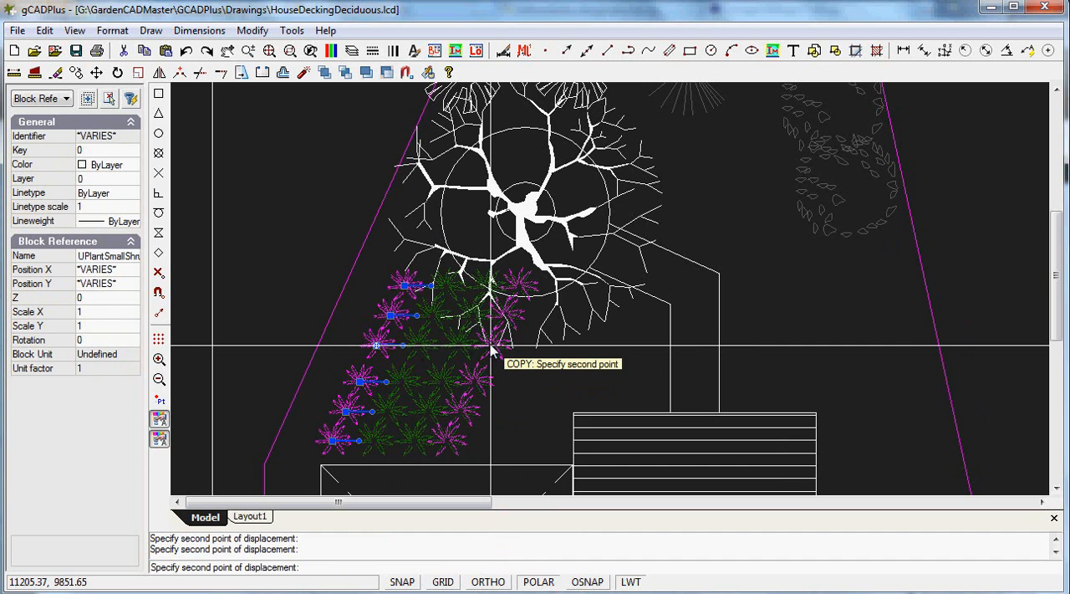
{"action": "right_click", "coordinate": [565, 355]}
{"action": "left_click", "coordinate": [595, 357]}
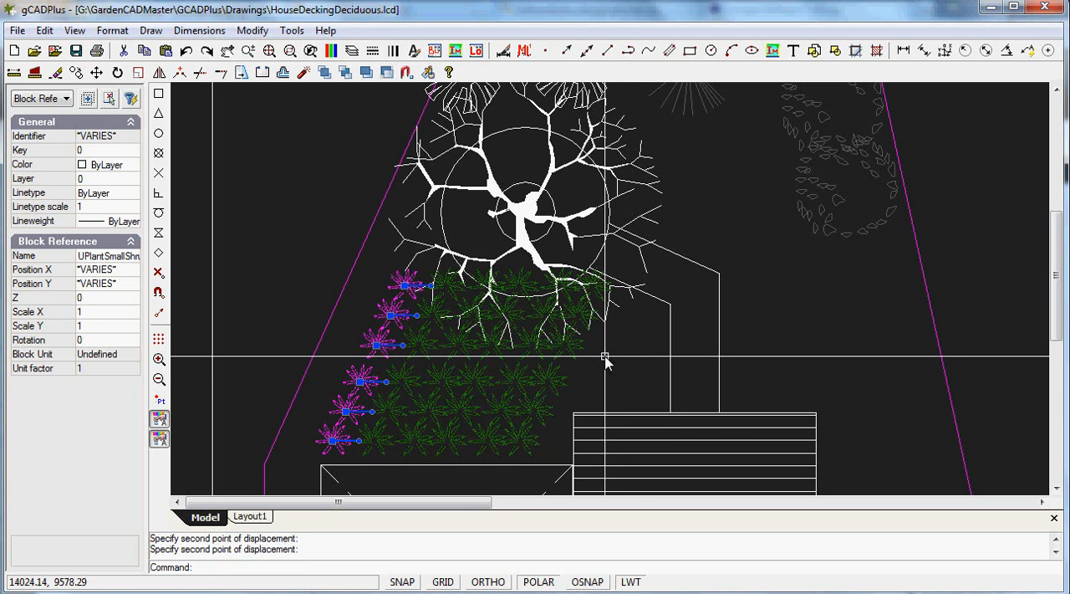
{"action": "key", "text": "Escape"}
Erase the three green shrubs in the uppermost row that overlap the large circle
{"action": "left_click", "coordinate": [518, 286]}
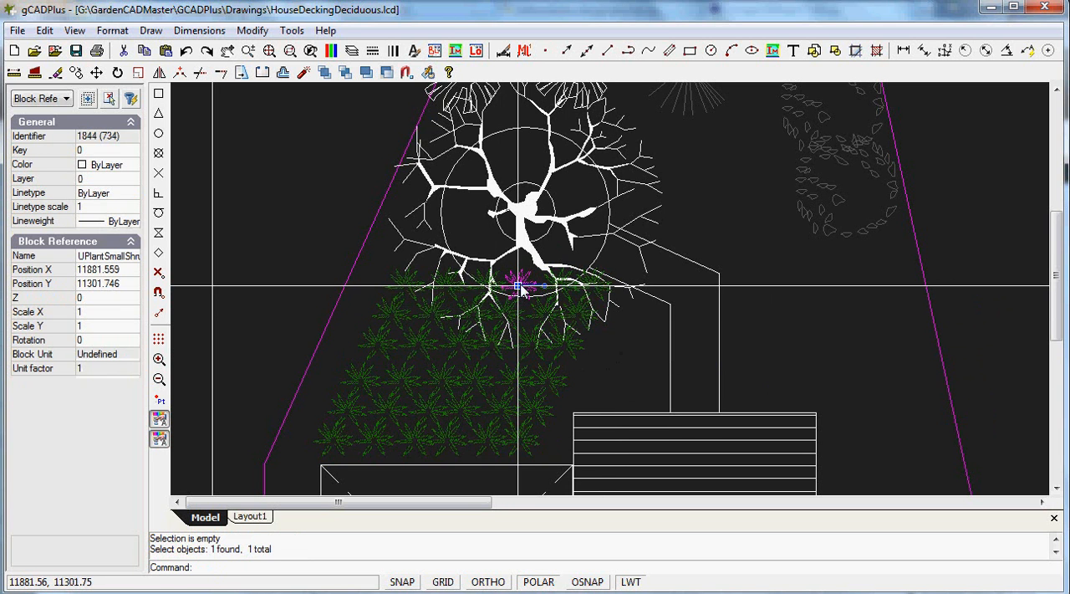
{"action": "scroll", "coordinate": [503, 307], "scroll_direction": "up", "scroll_amount": 1}
{"action": "scroll", "coordinate": [502, 308], "scroll_direction": "up", "scroll_amount": 1}
{"action": "left_click", "coordinate": [464, 255]}
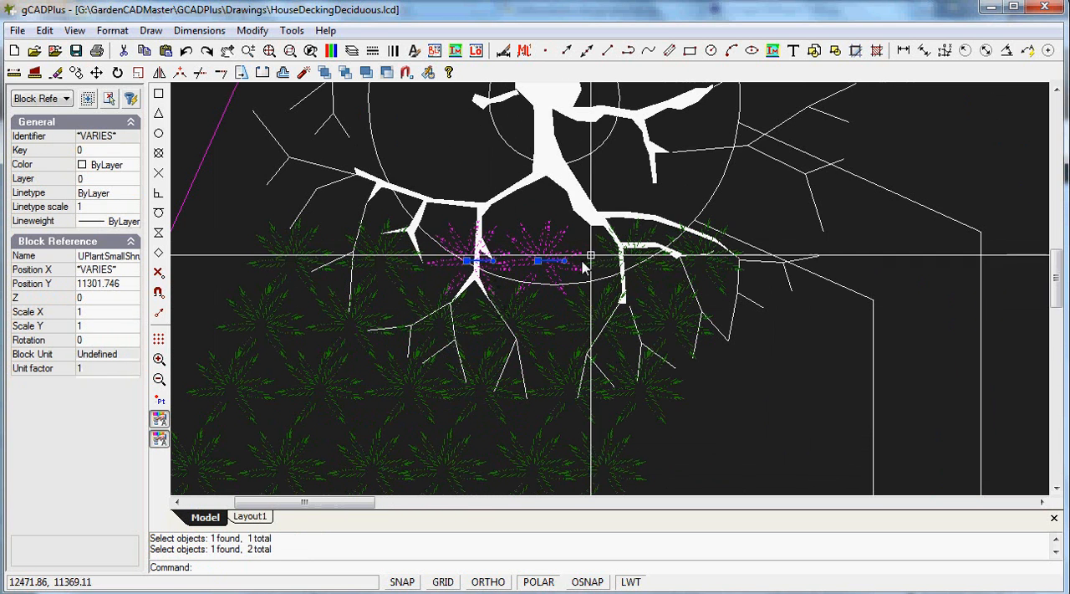
{"action": "left_click", "coordinate": [635, 232]}
{"action": "scroll", "coordinate": [457, 258], "scroll_direction": "down", "scroll_amount": 2}
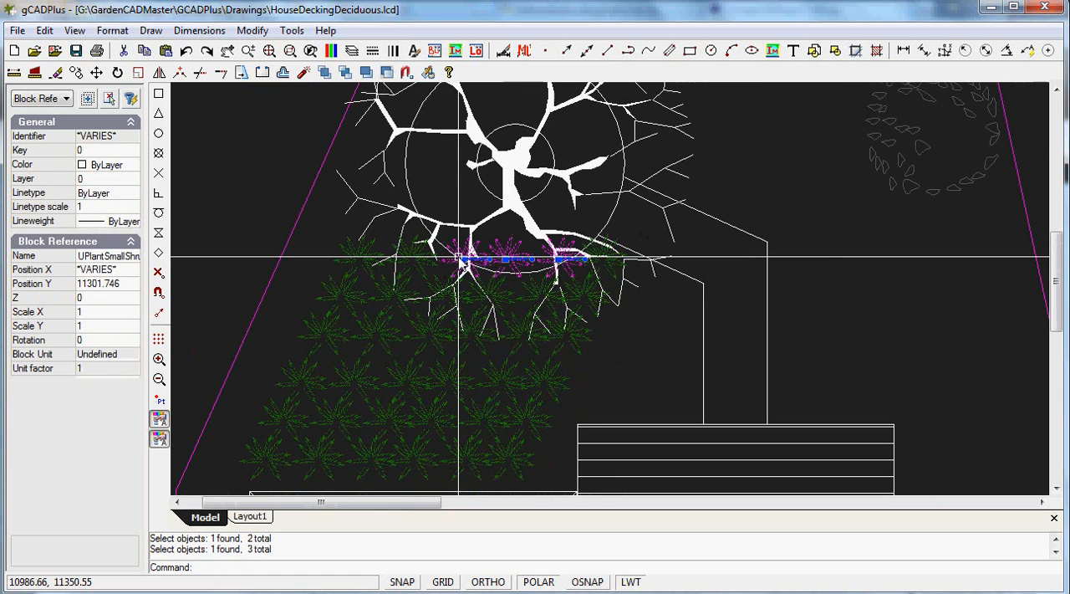
{"action": "right_click", "coordinate": [513, 252]}
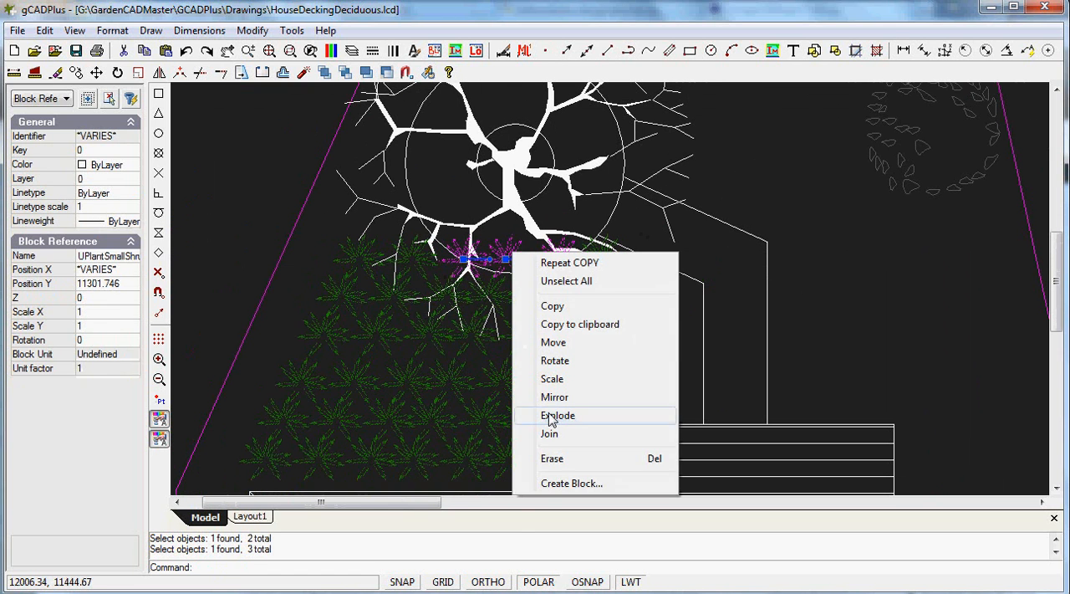
{"action": "left_click", "coordinate": [557, 460]}
Explode the block of red numbered labels 1 to 6 beside the plant symbols
{"action": "scroll", "coordinate": [781, 322], "scroll_direction": "down", "scroll_amount": 1}
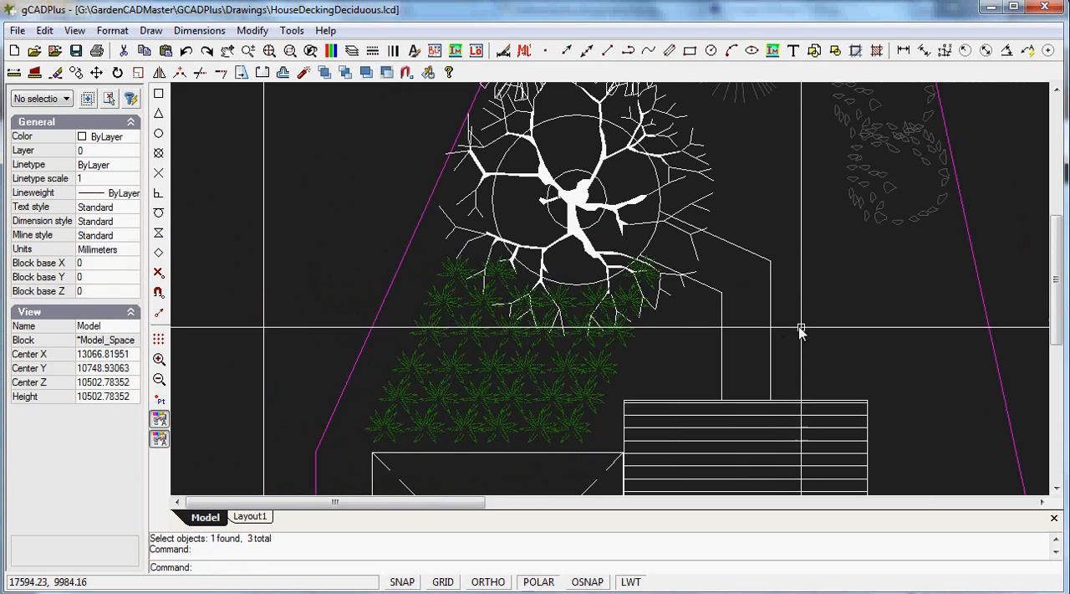
{"action": "scroll", "coordinate": [781, 323], "scroll_direction": "down", "scroll_amount": 1}
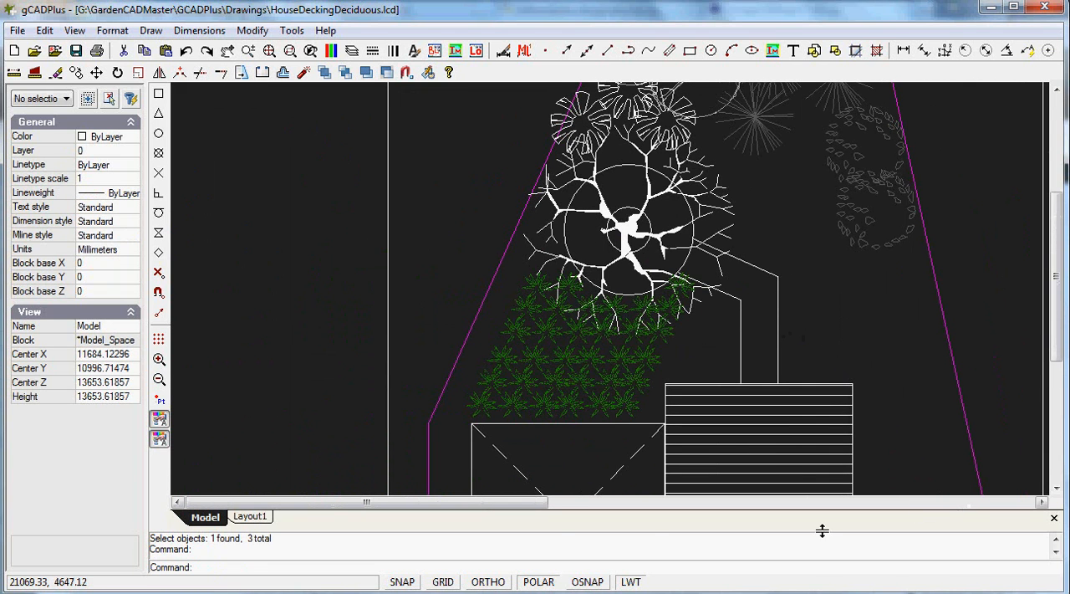
{"action": "left_click_drag", "start_coordinate": [537, 504], "coordinate": [626, 501]}
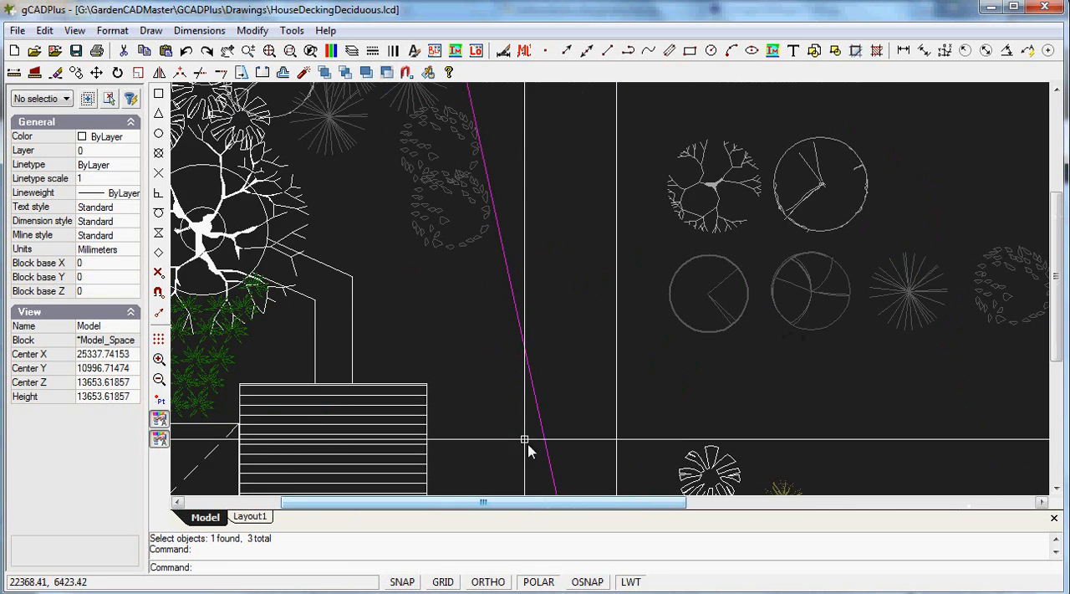
{"action": "scroll", "coordinate": [514, 424], "scroll_direction": "down", "scroll_amount": 3}
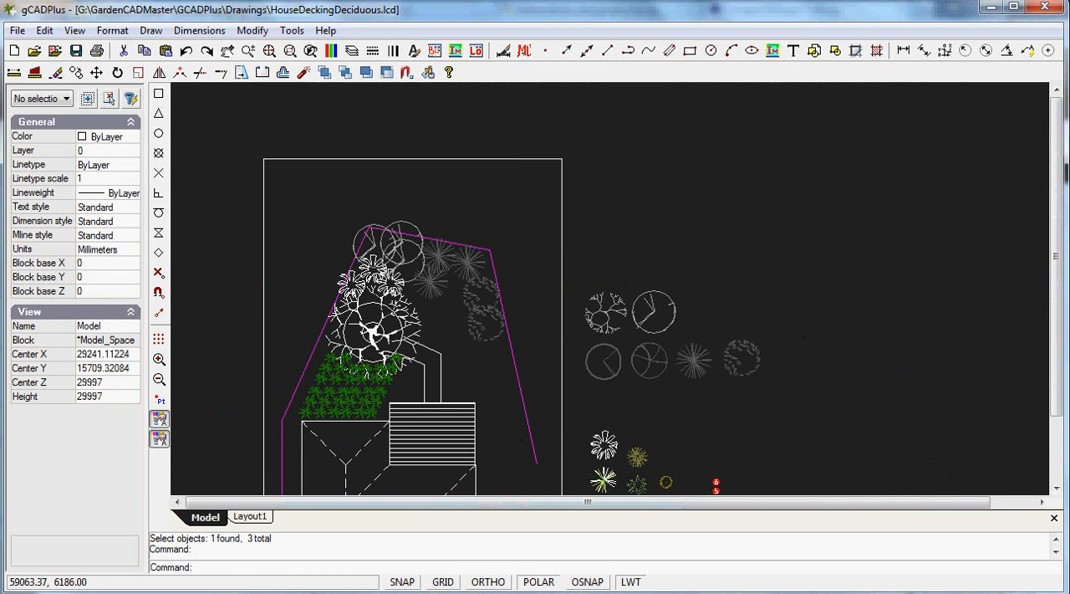
{"action": "left_click_drag", "start_coordinate": [1057, 395], "coordinate": [1059, 464]}
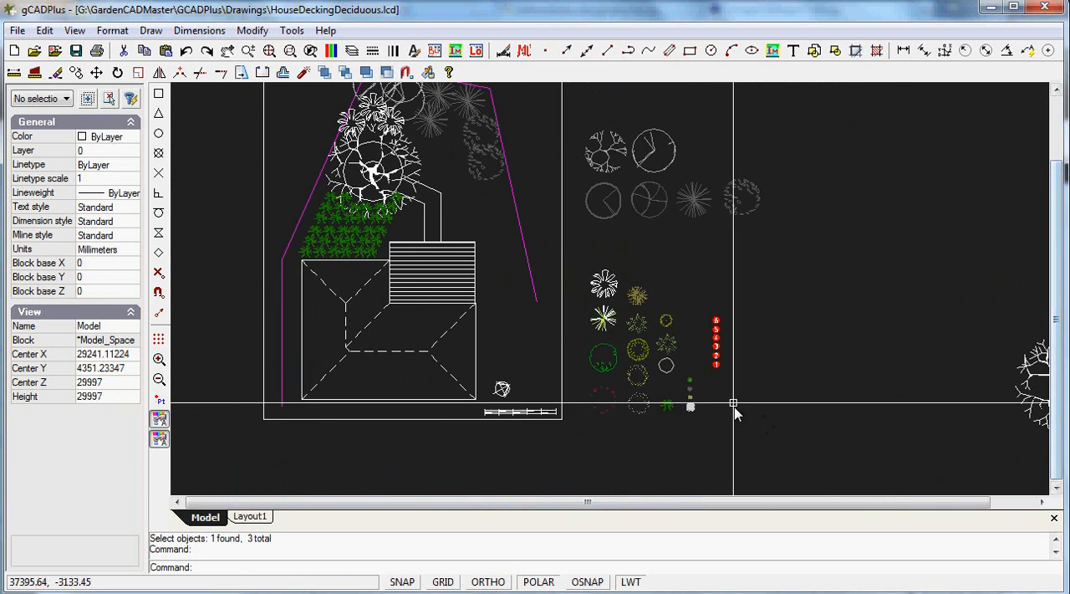
{"action": "scroll", "coordinate": [732, 380], "scroll_direction": "up", "scroll_amount": 3}
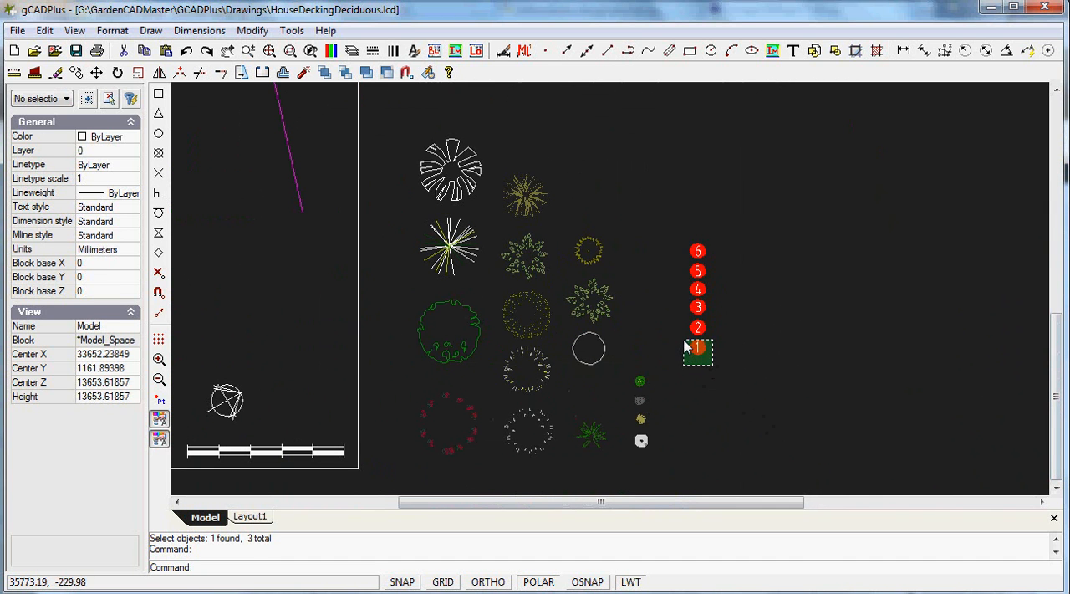
{"action": "left_click", "coordinate": [687, 346]}
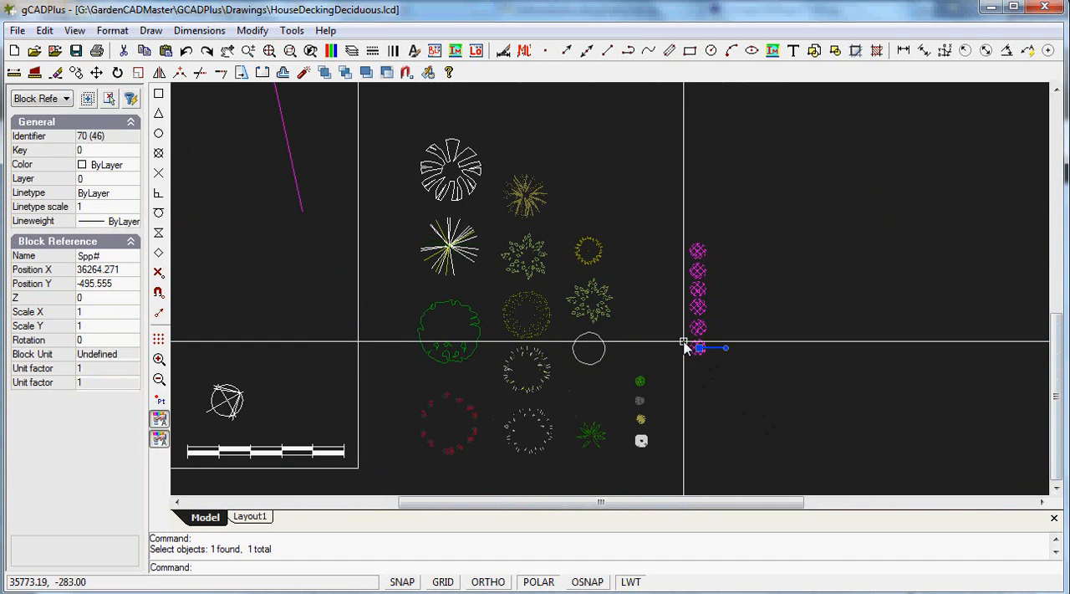
{"action": "right_click", "coordinate": [744, 313]}
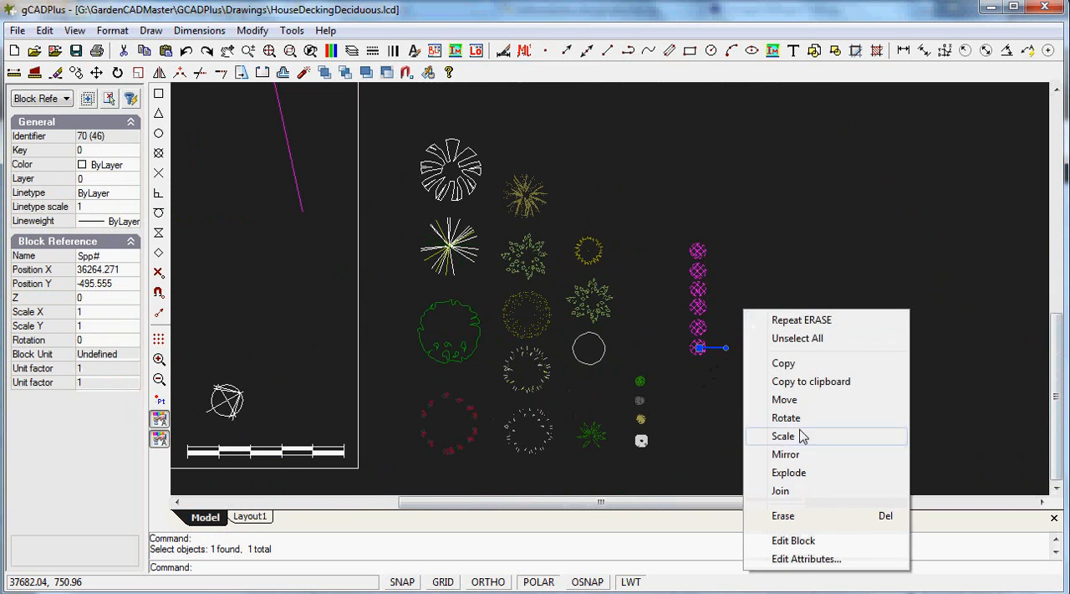
{"action": "left_click", "coordinate": [800, 474]}
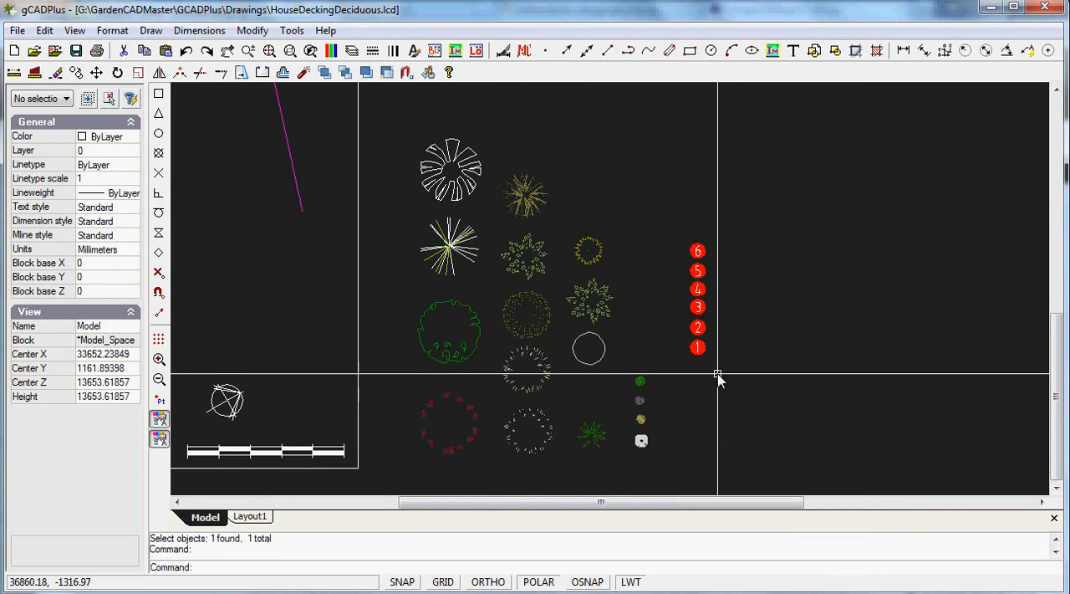
Copy the red number 1 label with its circle into the middle of the green shrub bed
{"action": "left_click_drag", "start_coordinate": [715, 368], "coordinate": [682, 346]}
{"action": "right_click", "coordinate": [745, 386]}
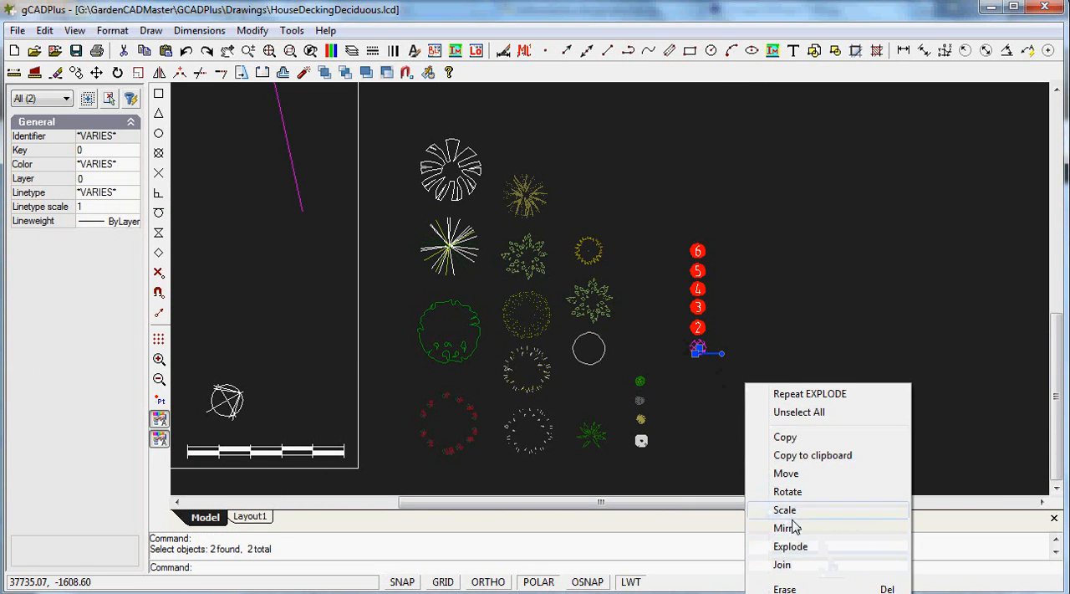
{"action": "left_click", "coordinate": [785, 440]}
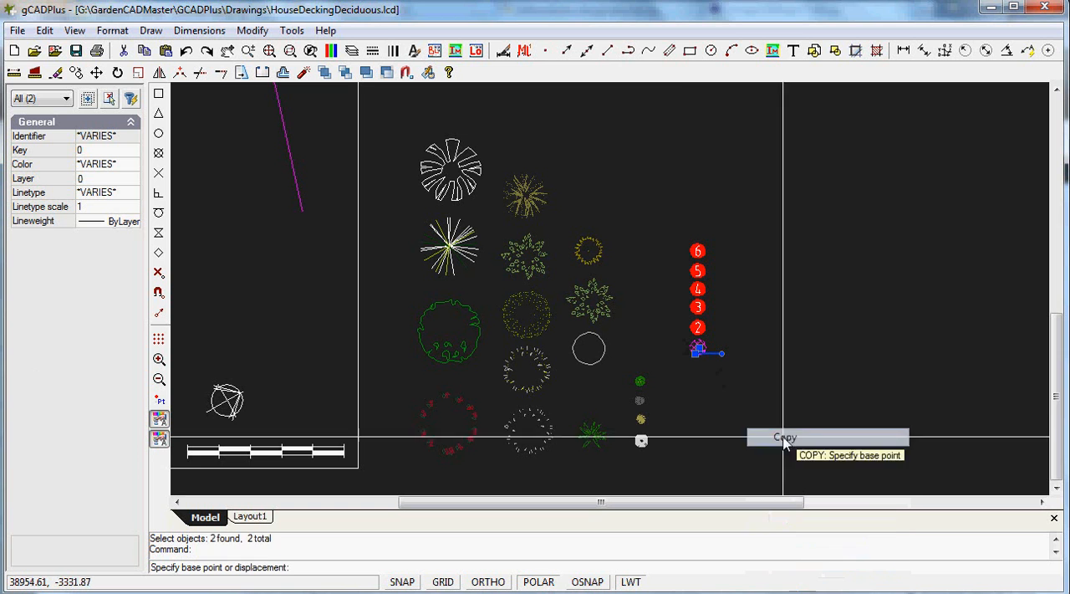
{"action": "left_click", "coordinate": [699, 351]}
{"action": "scroll", "coordinate": [566, 378], "scroll_direction": "down", "scroll_amount": 5}
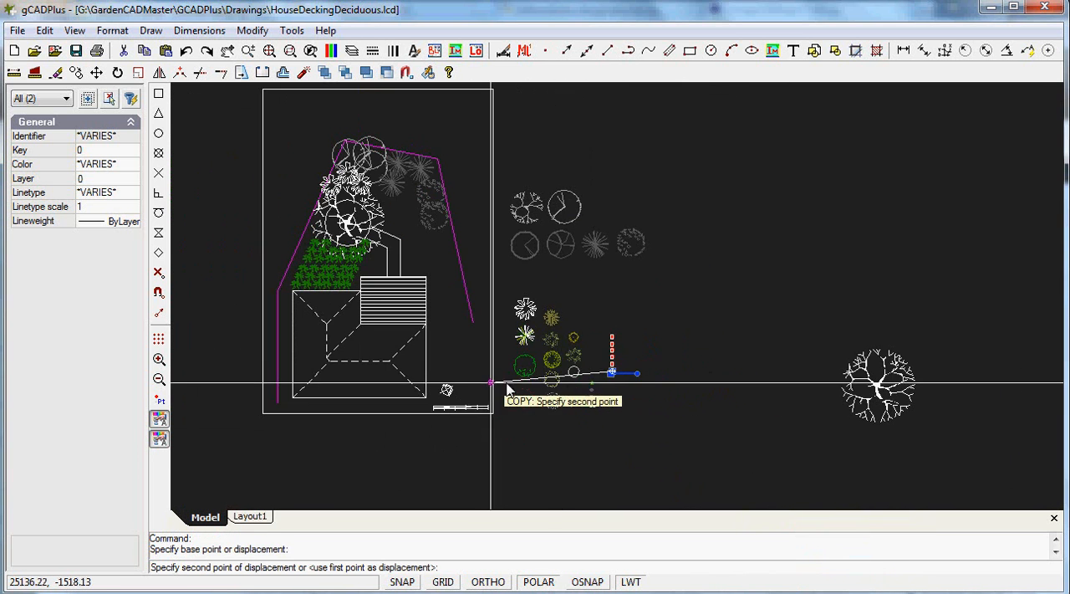
{"action": "scroll", "coordinate": [331, 293], "scroll_direction": "up", "scroll_amount": 4}
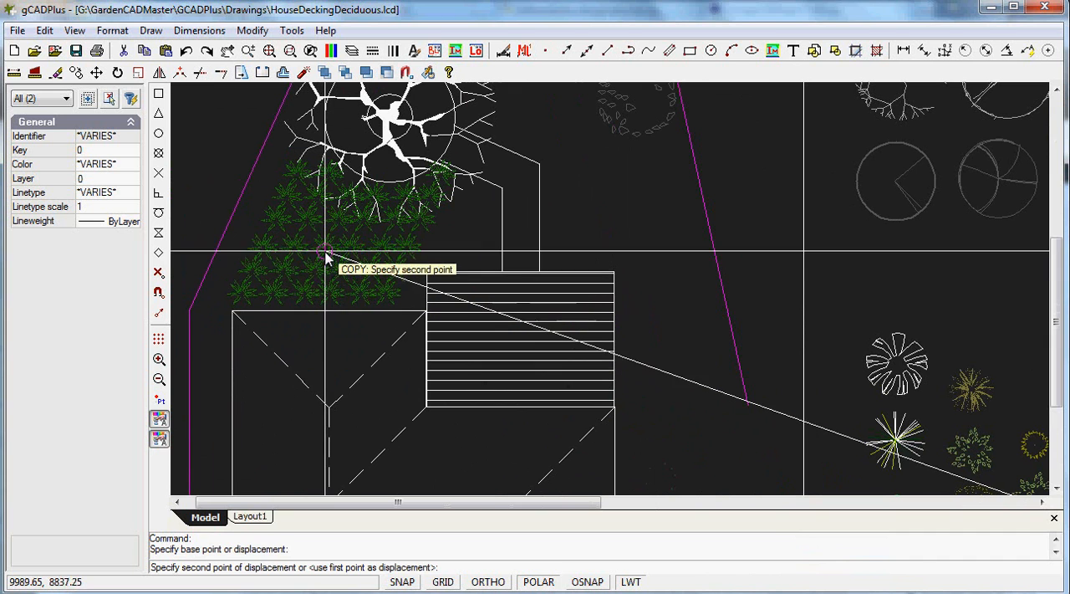
{"action": "left_click", "coordinate": [326, 250]}
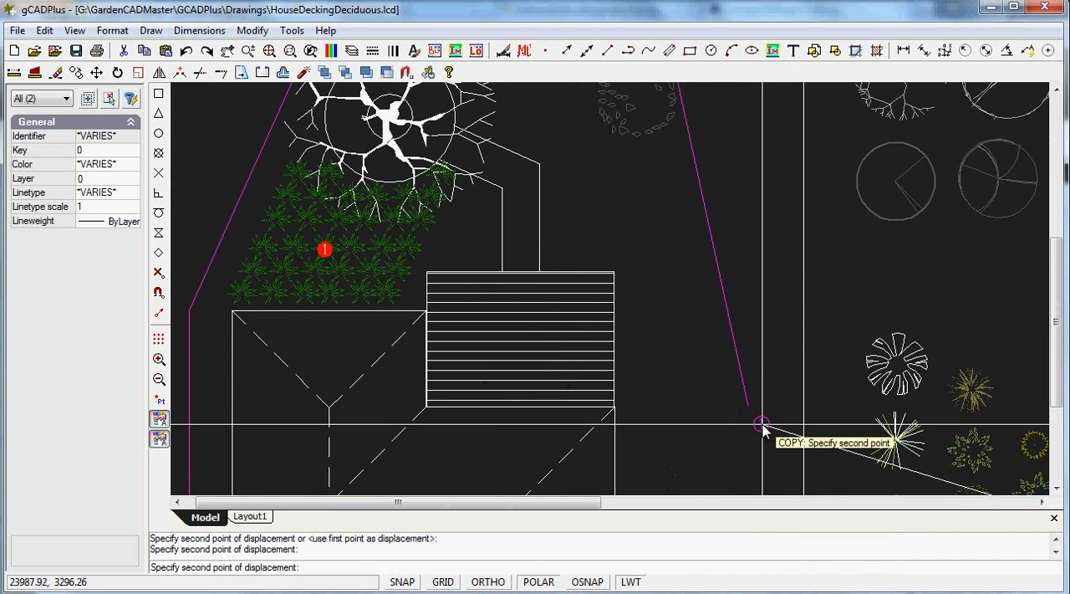
{"action": "key", "text": "Escape"}
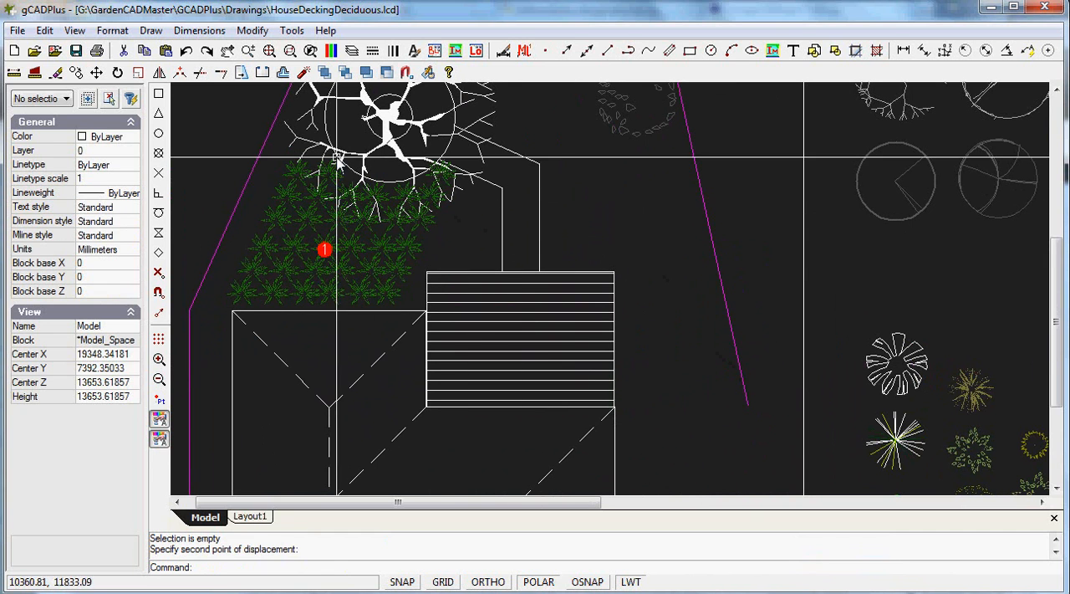
{"action": "left_click", "coordinate": [152, 31]}
{"action": "mouse_move", "coordinate": [209, 289]}
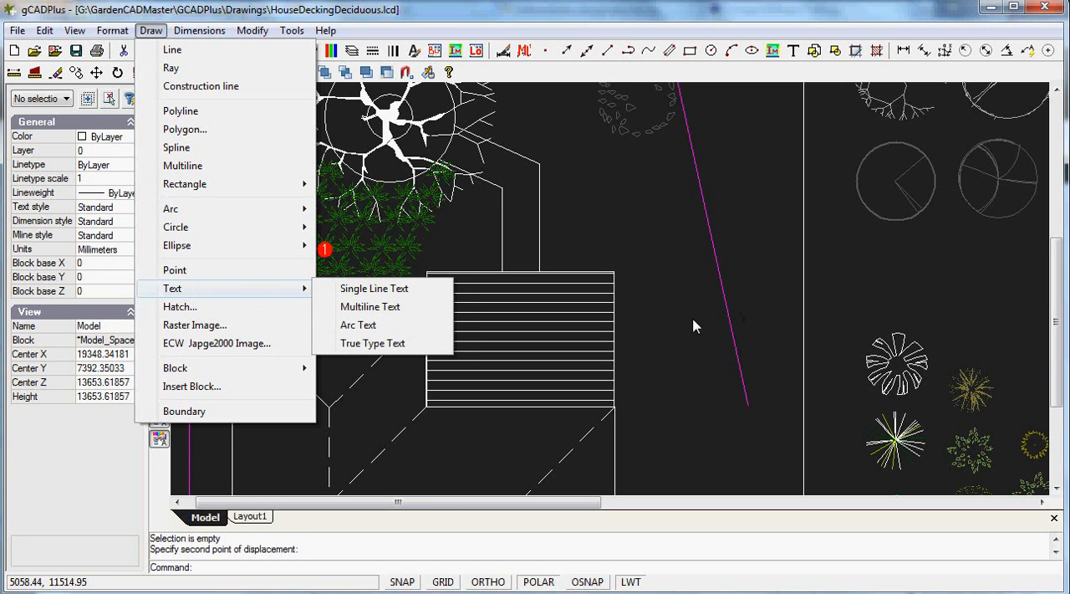
{"action": "key", "text": "Escape"}
{"action": "key", "text": "Escape"}
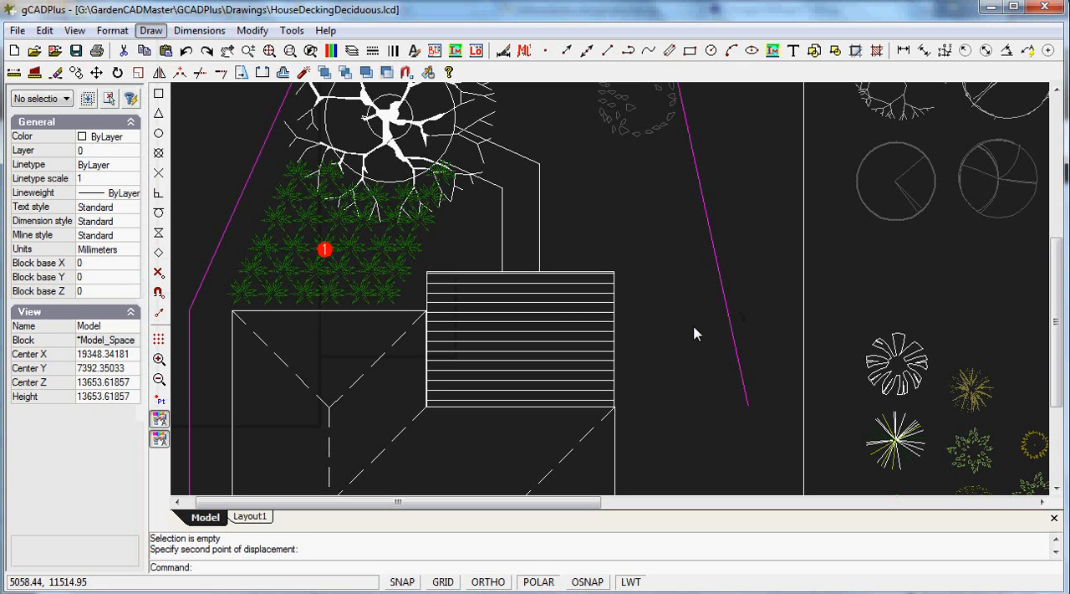
Inspect the labelled shrub bed and deck up close in the Layout1 paper space
{"action": "left_click", "coordinate": [257, 517]}
{"action": "scroll", "coordinate": [607, 393], "scroll_direction": "up", "scroll_amount": 5}
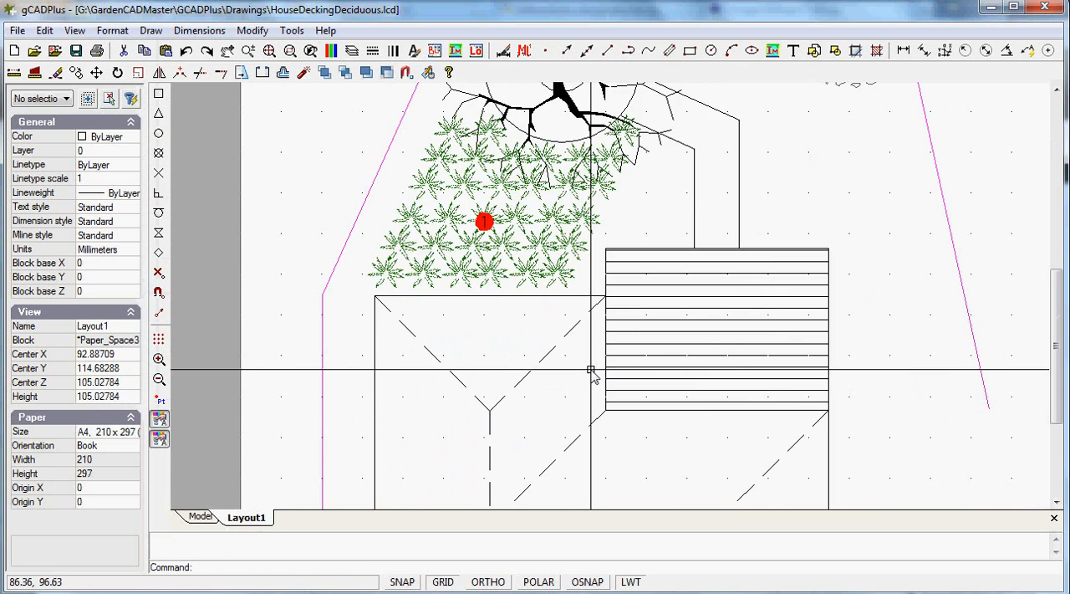